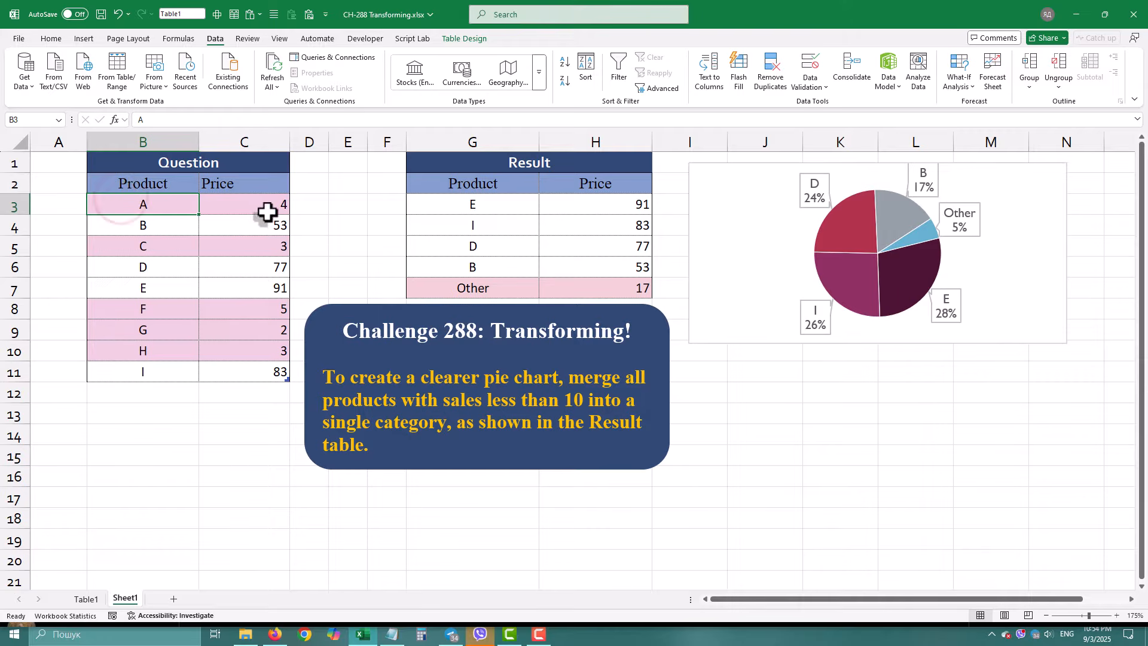
- Compare the Question table's prices below 10 with the Other row in the Result table and the pie chart's labels
left_click(267, 205)
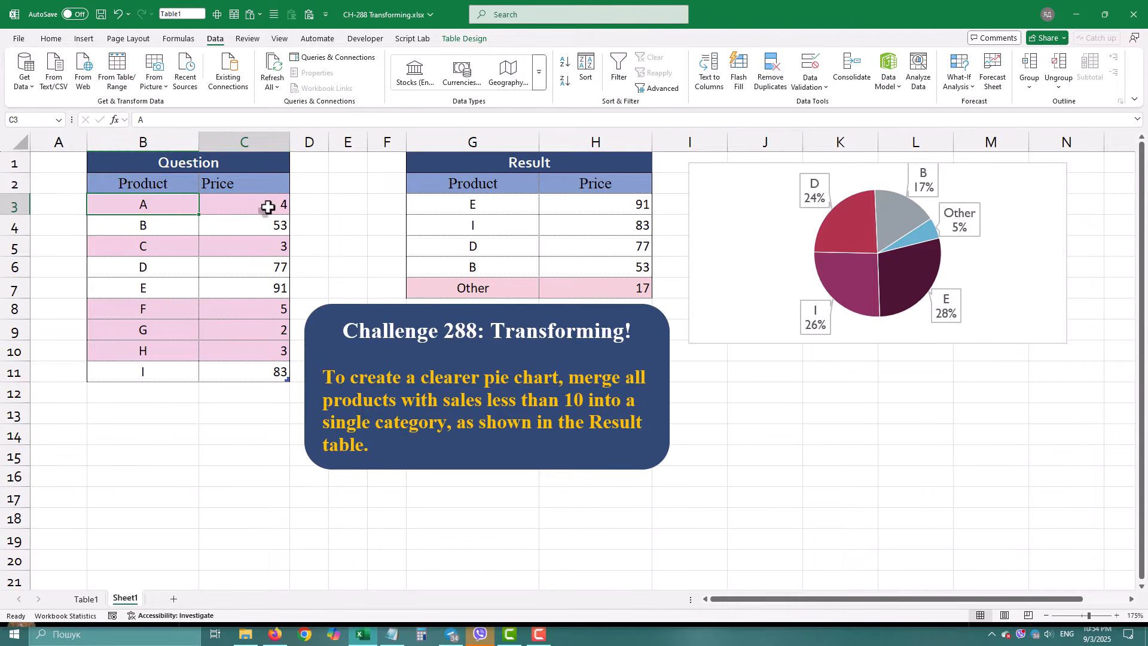
left_click(270, 246, "ctrl")
left_click_drag(274, 310, 274, 347)
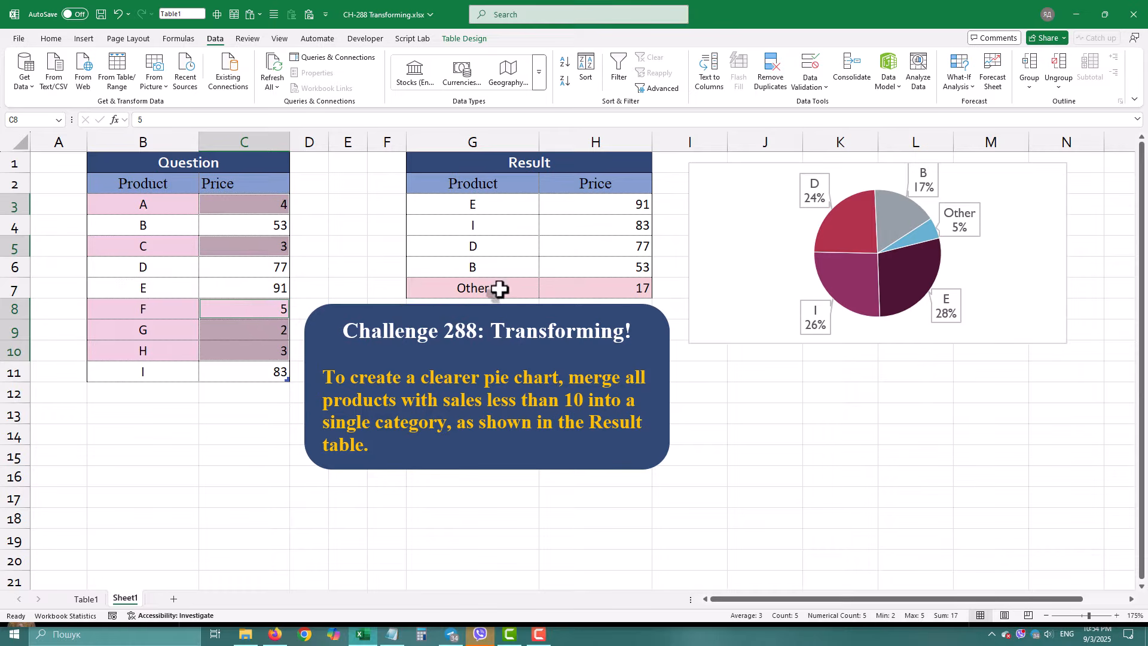
left_click_drag(499, 289, 595, 286)
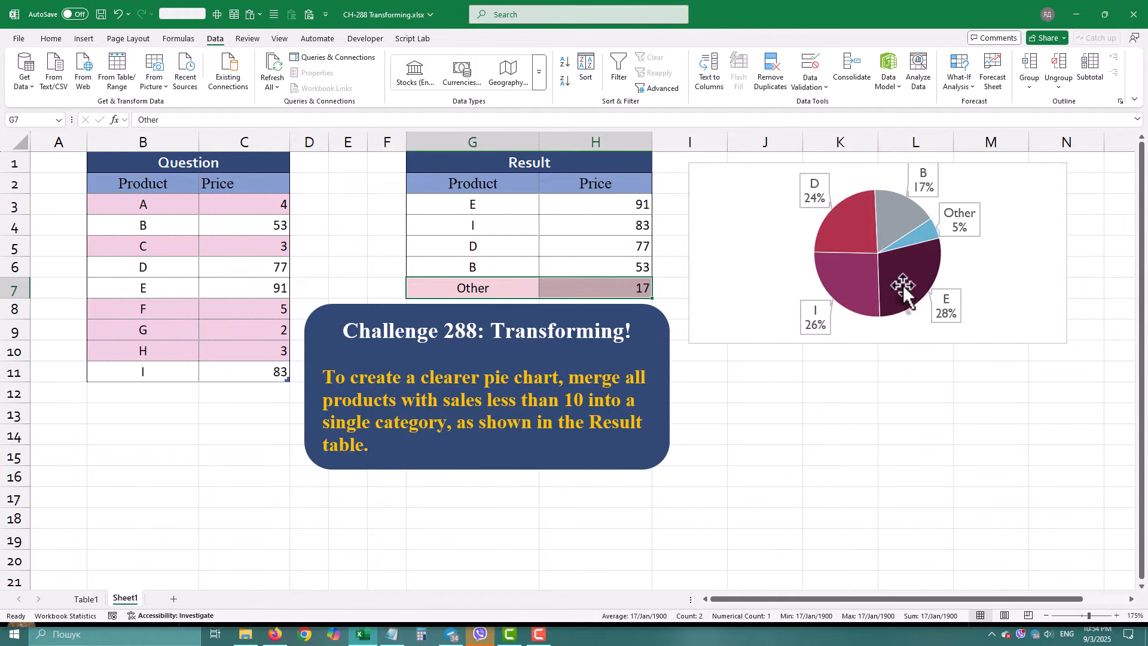
left_click(972, 213)
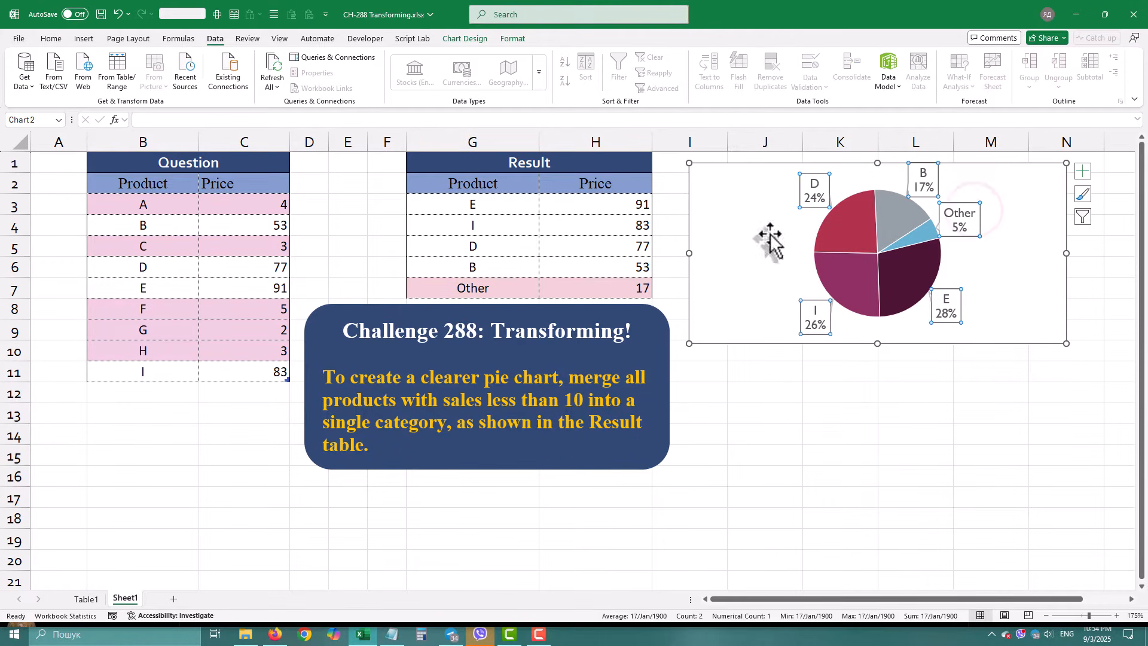
left_click(317, 288)
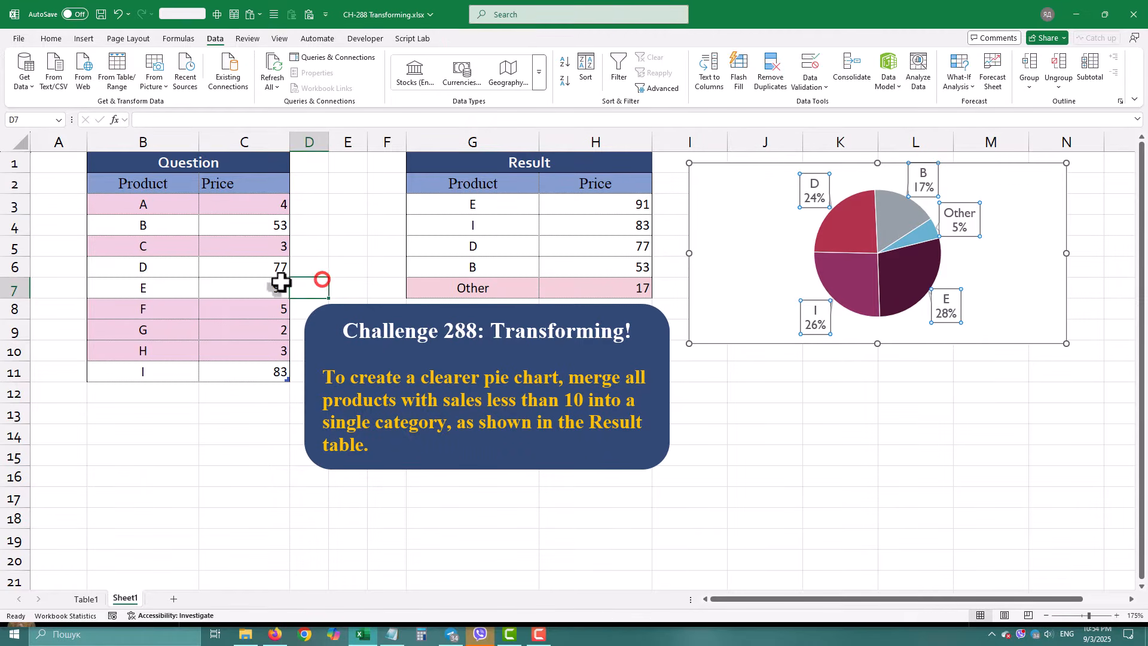
- Load the Question table into Power Query Editor, with the formula bar expanded and the display enlarged
left_click(248, 287)
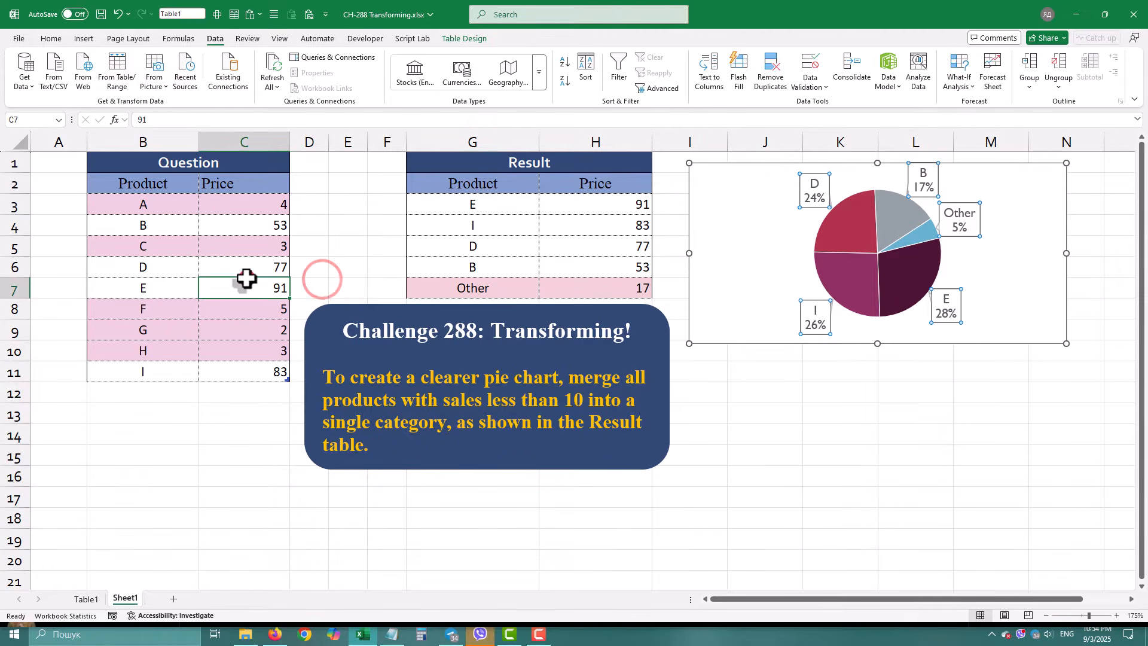
left_click(117, 70)
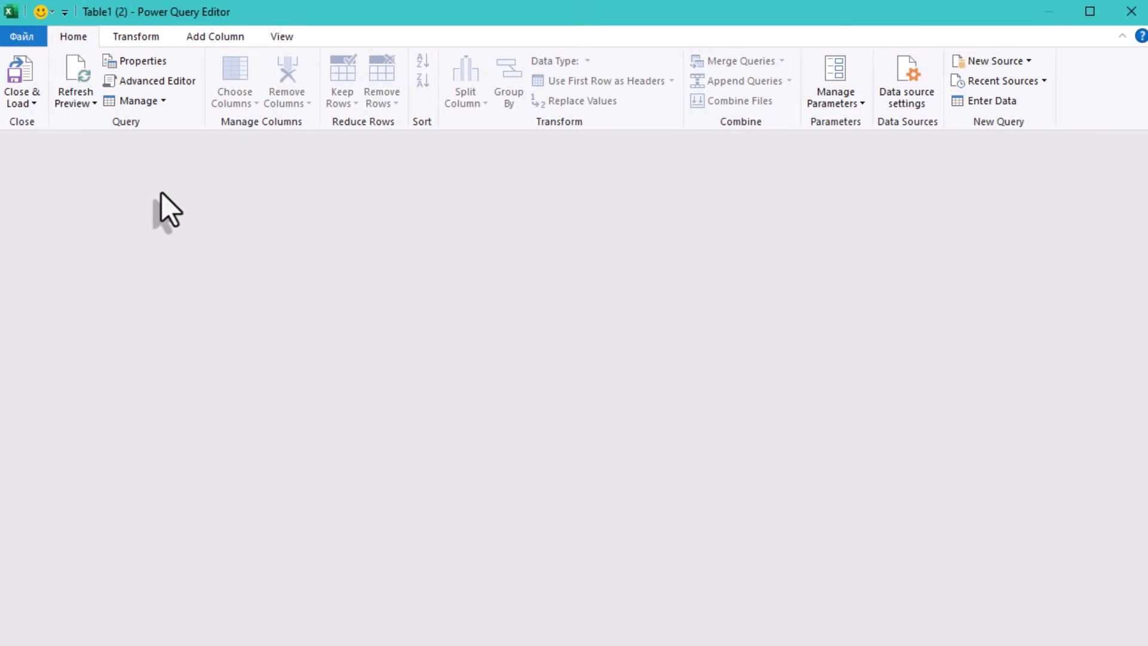
left_click(895, 154)
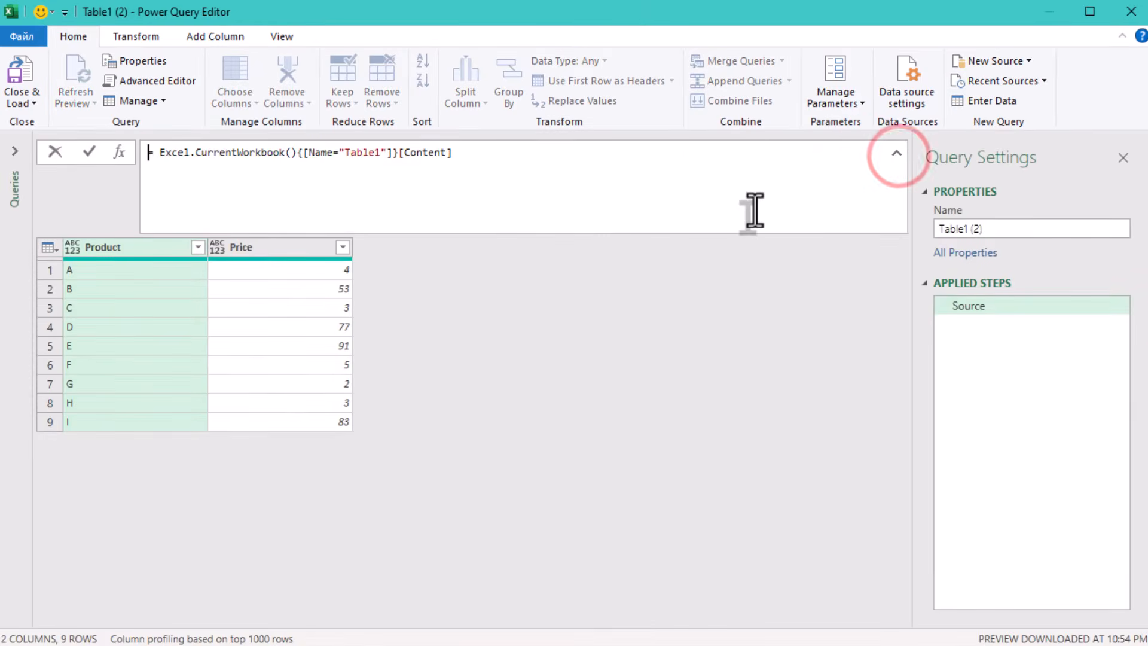
key("ctrl+plus")
key("ctrl+plus")
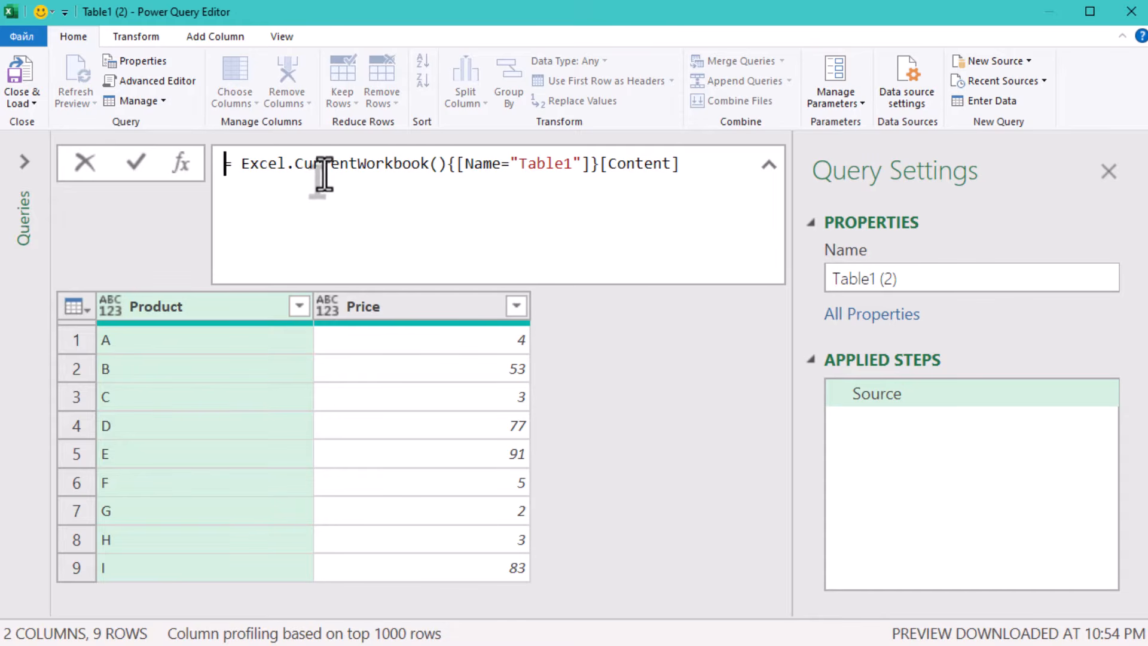
- Add a custom query step whose formula wraps Source in Table.SelectRows()
left_click(179, 163)
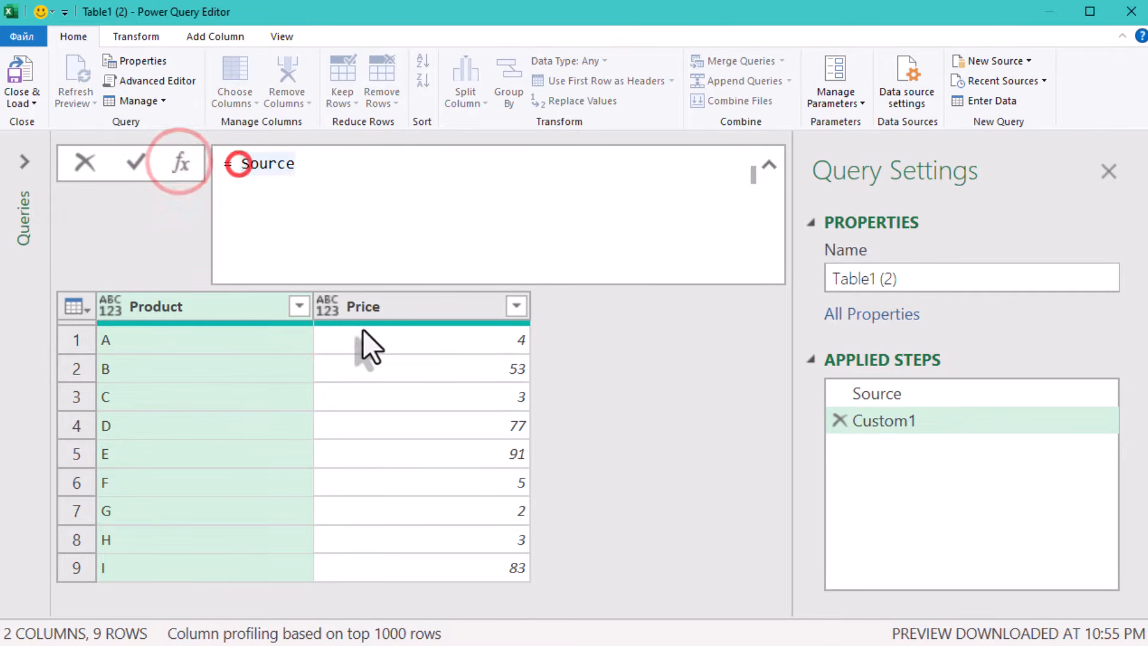
type("tables")
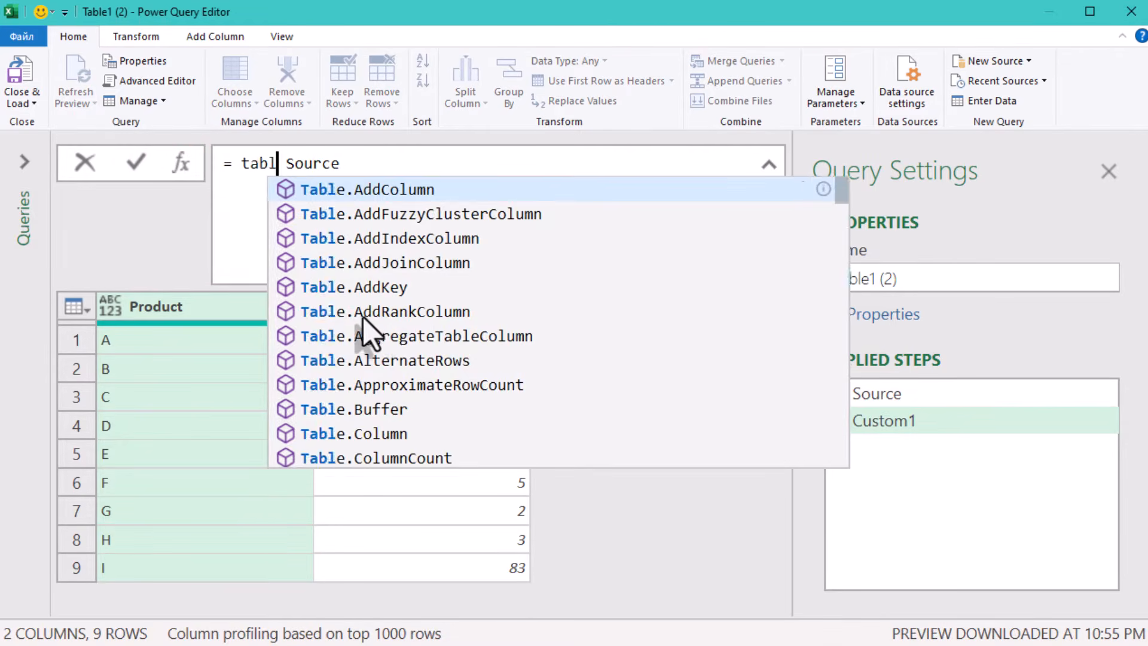
type("el")
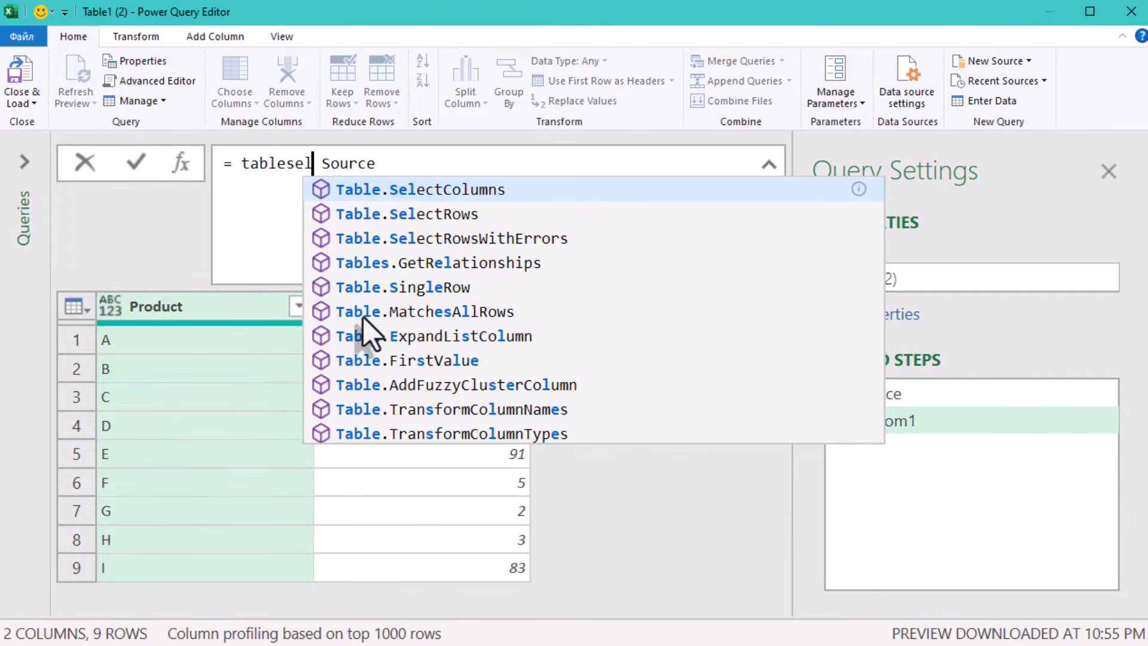
key("Down")
key("Tab")
type("(")
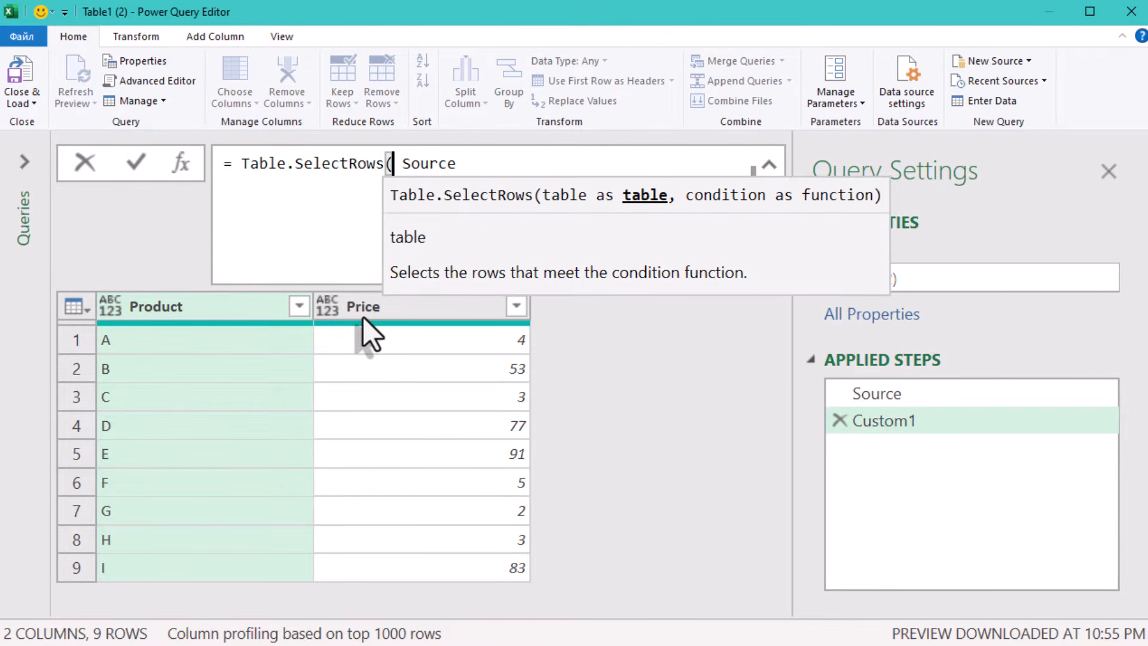
key("Delete")
key("End")
type(")")
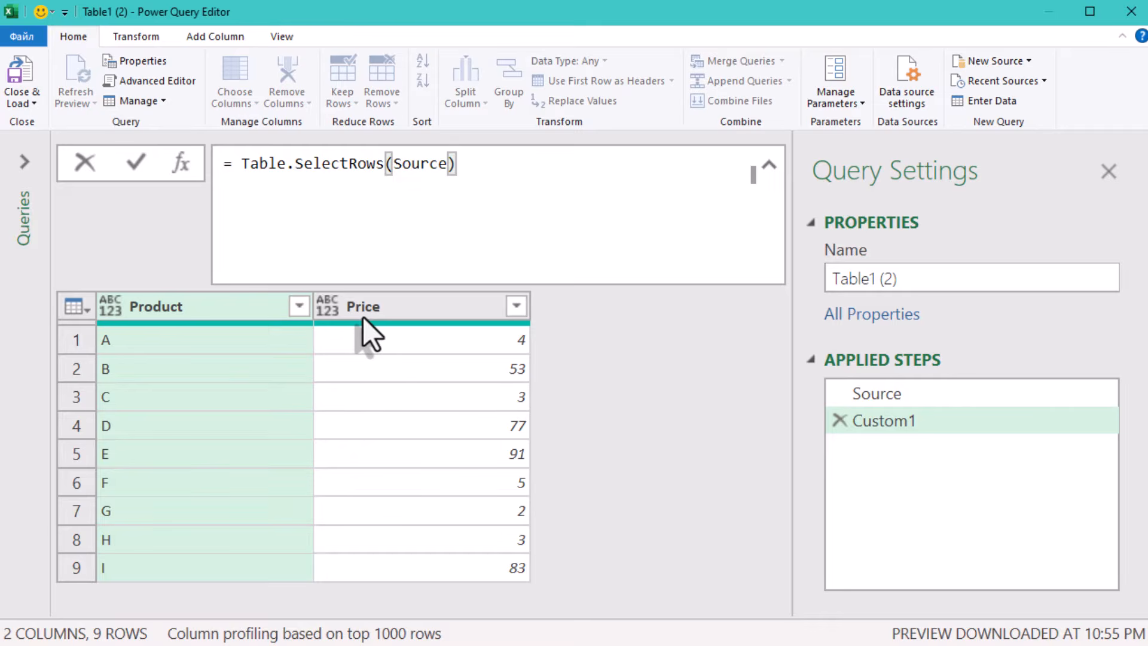
- Add the condition each [Price]>=10 to the Table.SelectRows formula, apply it and check the filtered rows
key("Left")
type(", each ")
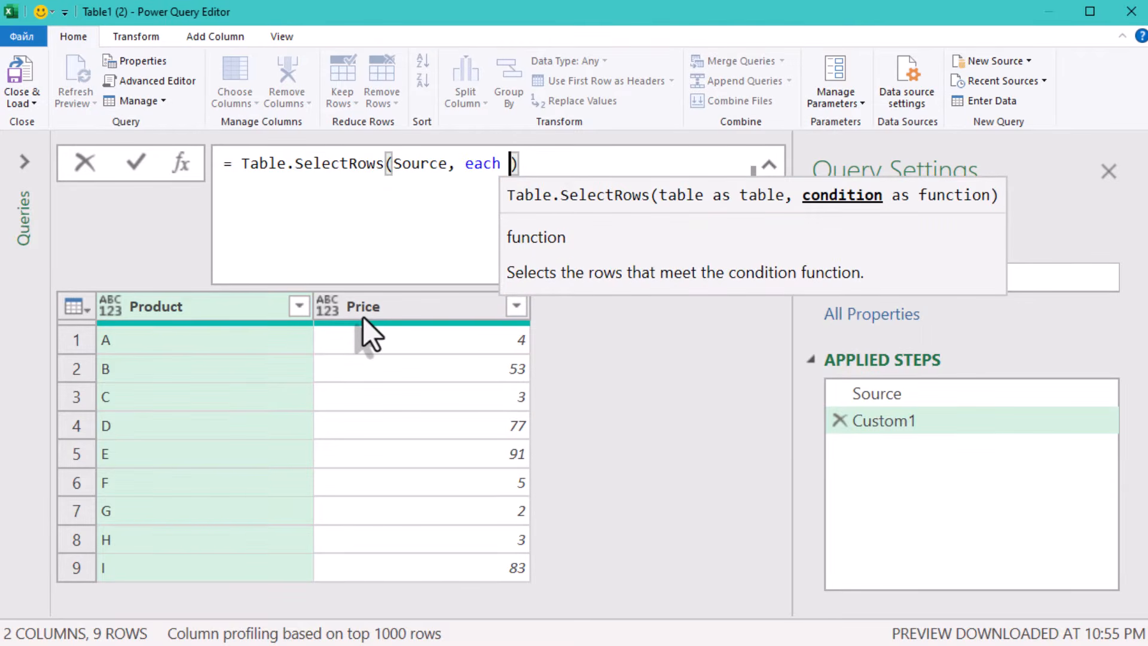
type("[")
type("Price")
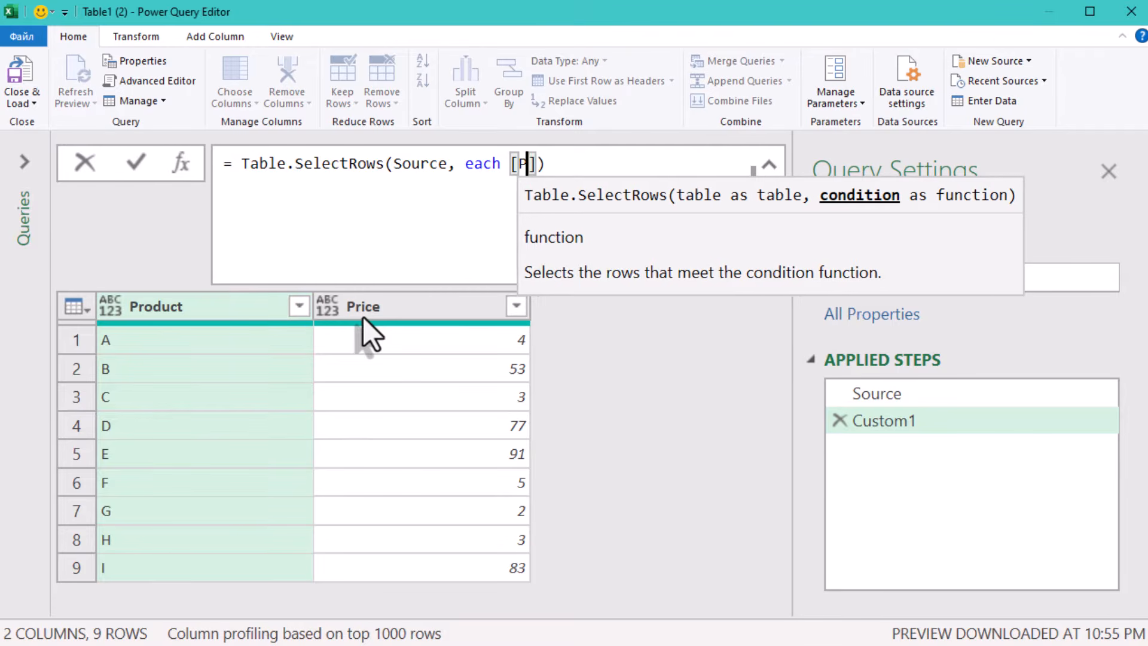
type("]>")
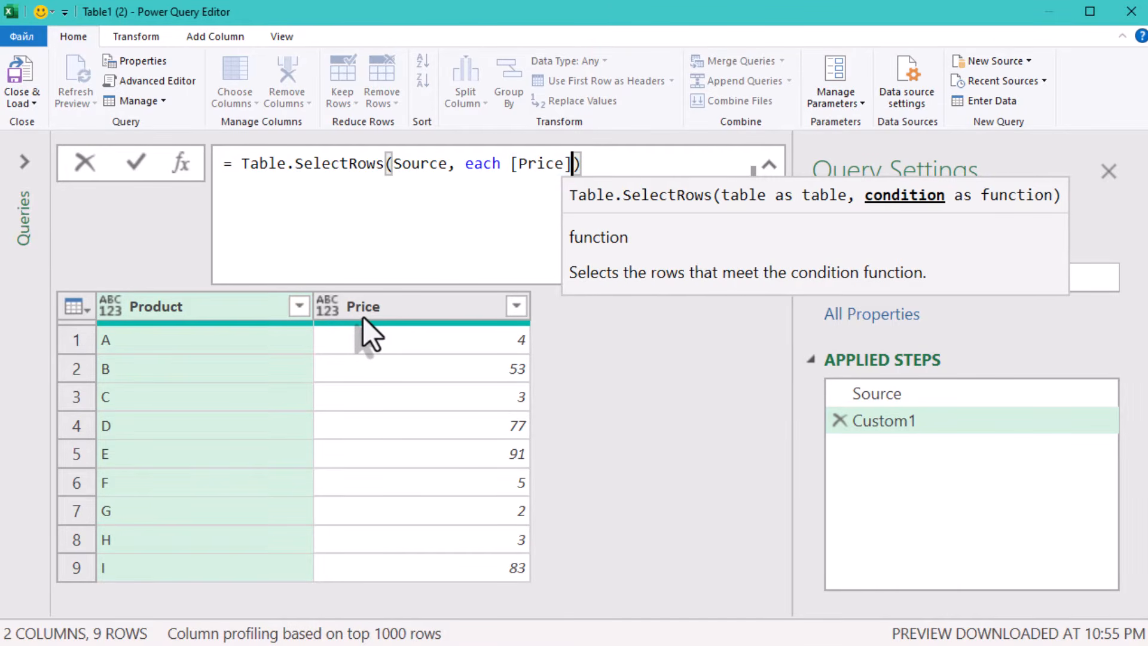
type("=")
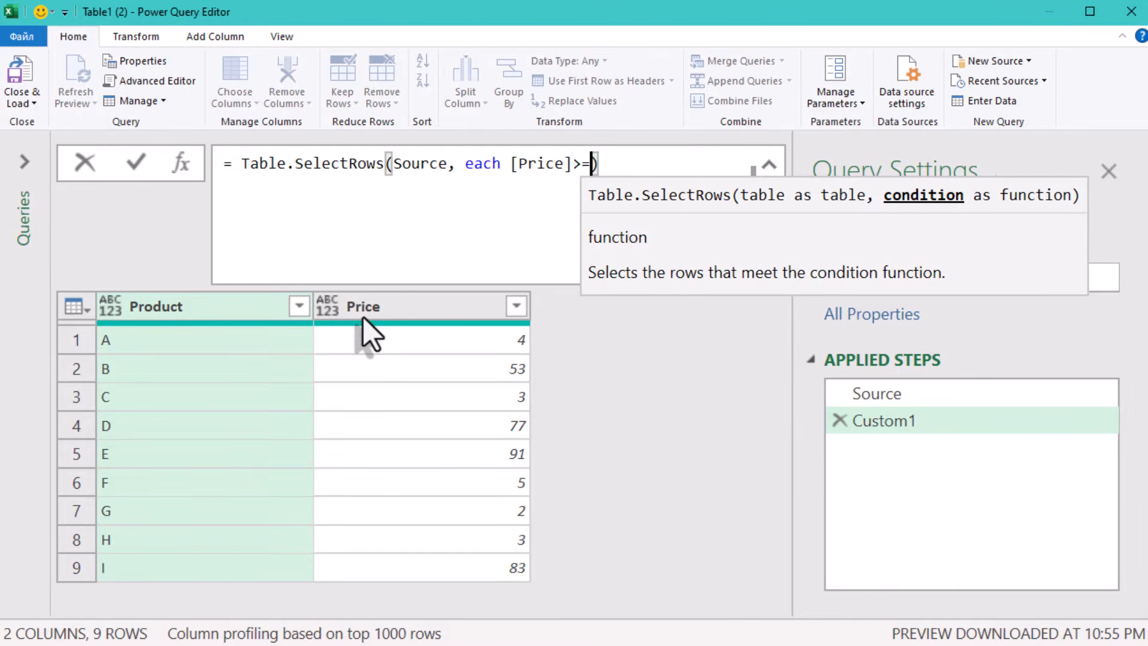
type("10")
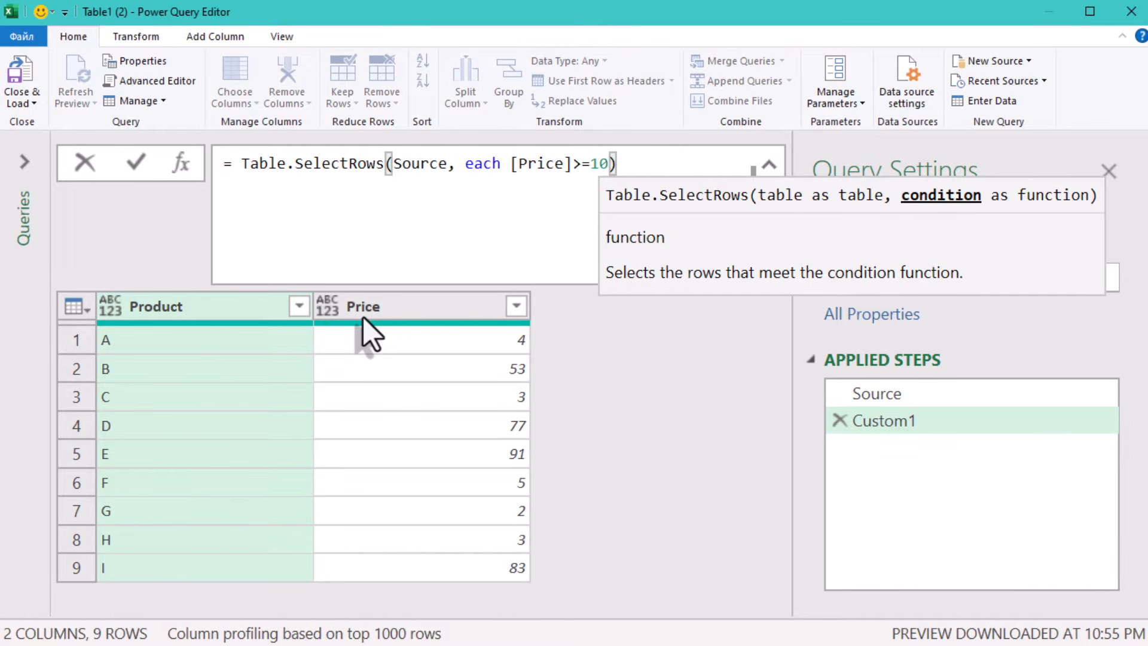
left_click(678, 391)
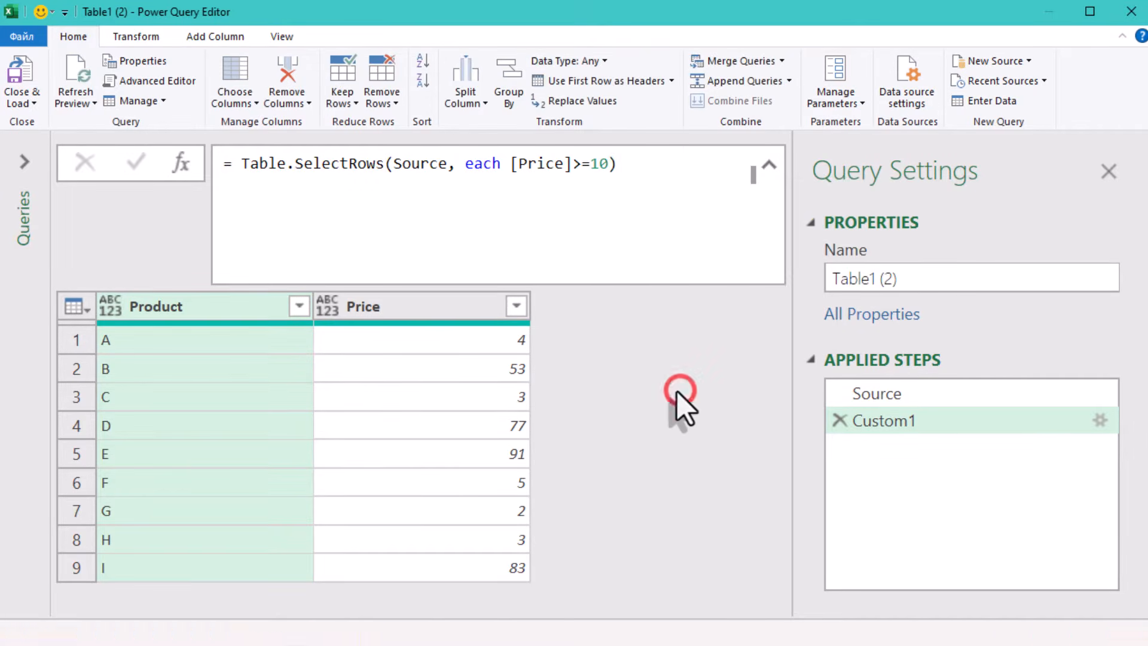
left_click(174, 342)
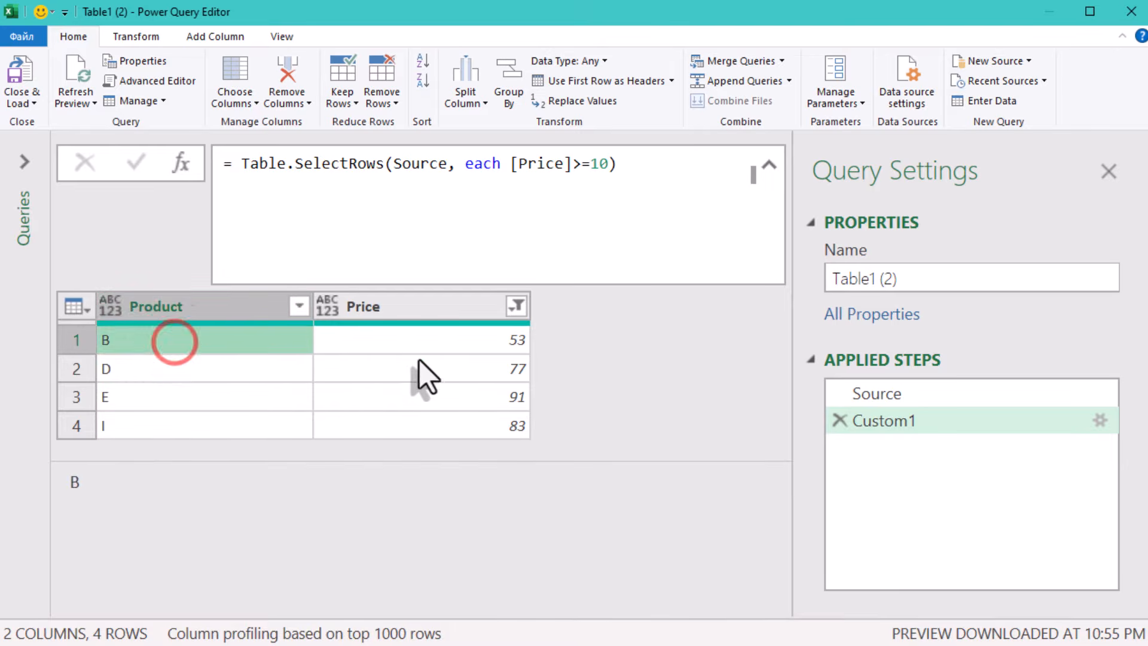
left_click(414, 349)
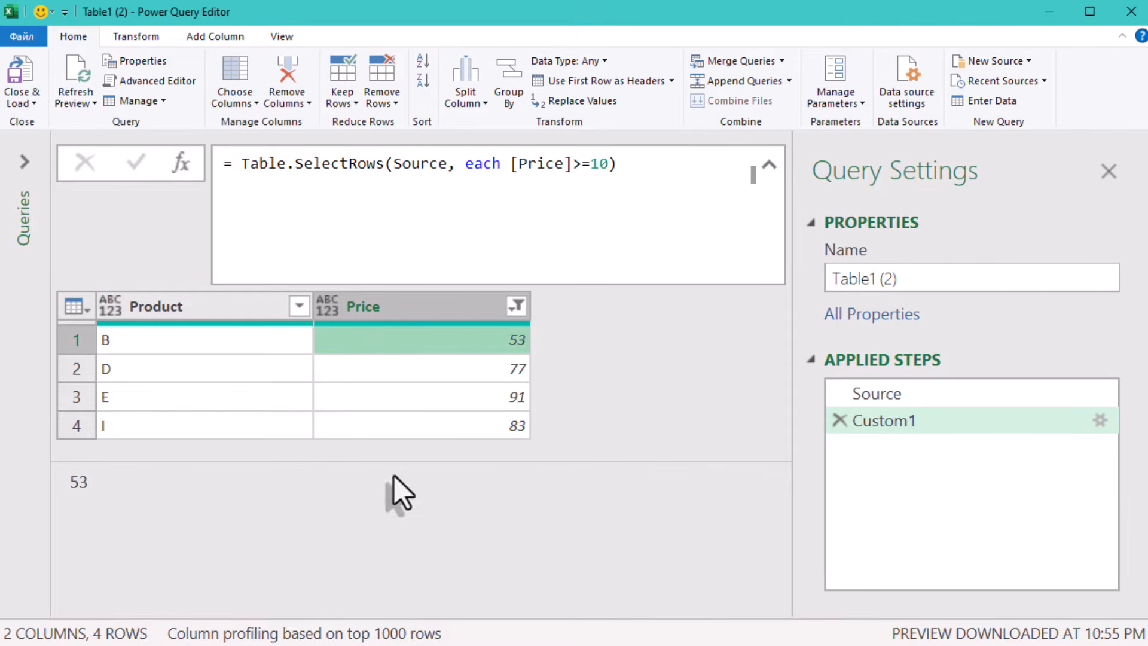
- Change the row condition's comparison to [Price]<10, apply it and check the filtered rows
left_click(571, 163)
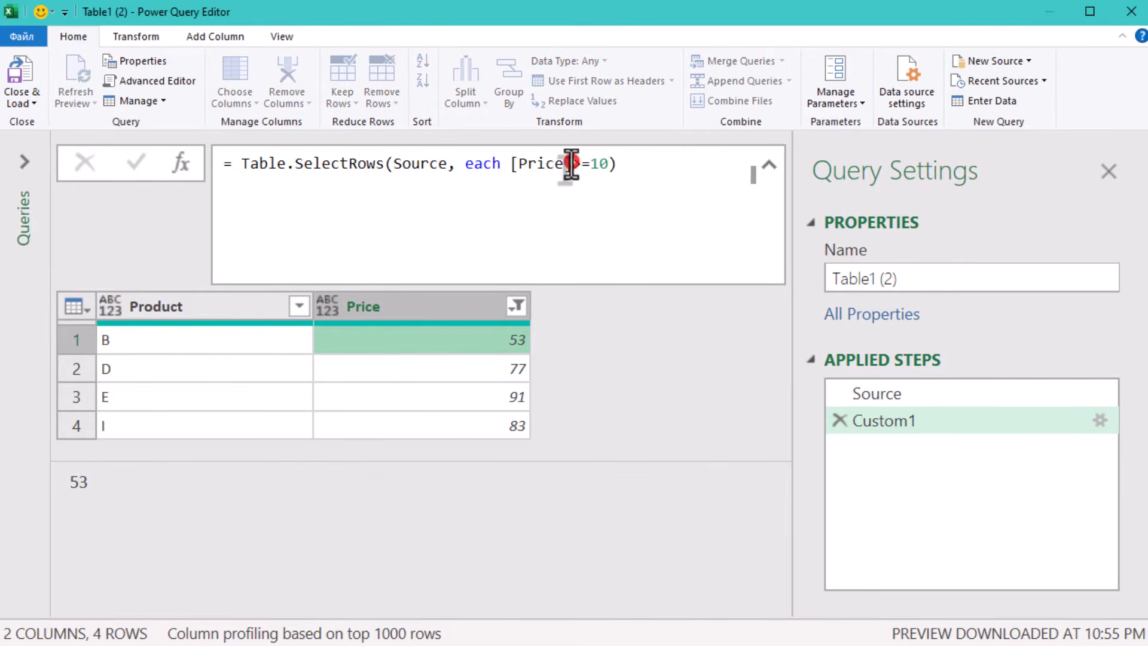
double_click(580, 163)
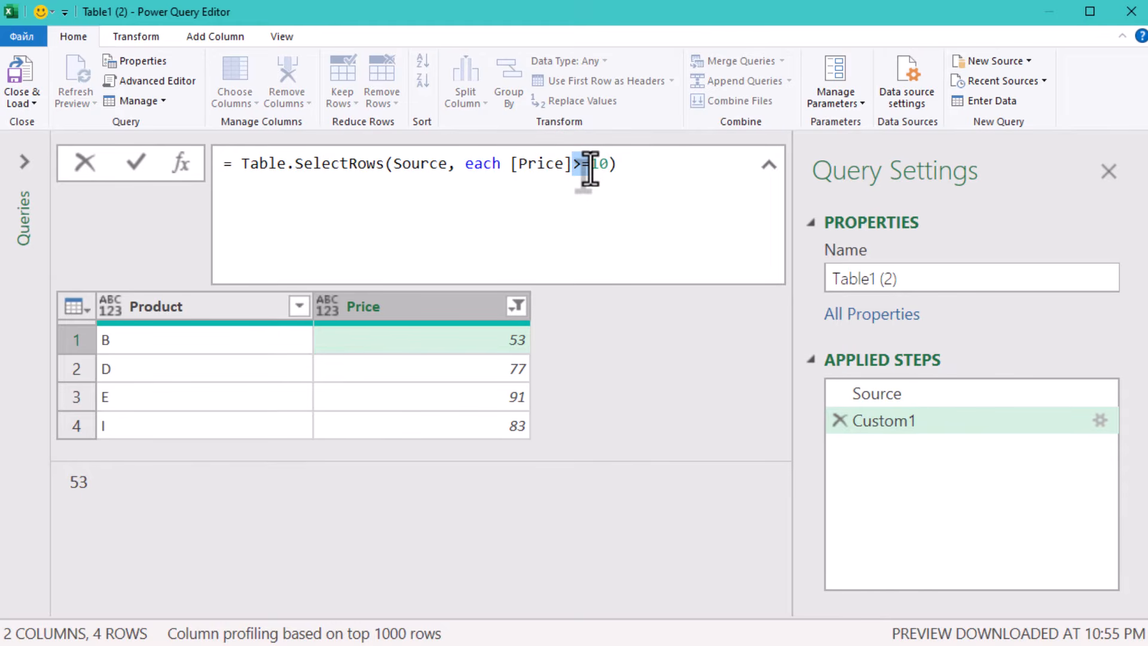
key("BackSpace")
type("<")
left_click(606, 371)
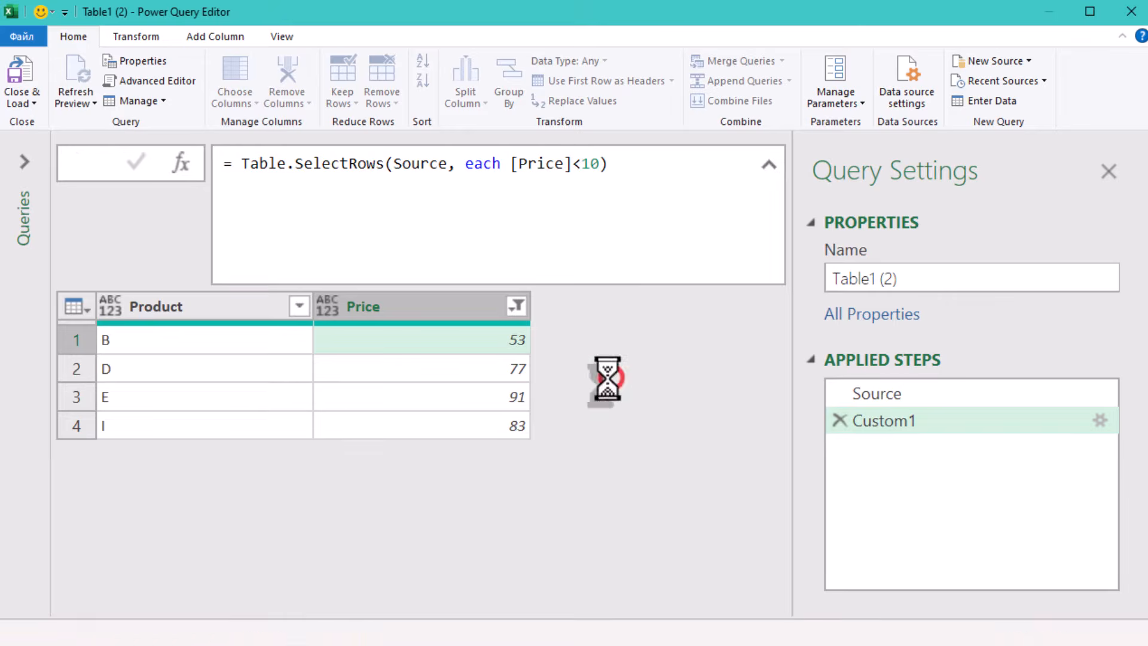
left_click(358, 336)
left_click(373, 367)
left_click(367, 399)
left_click(362, 446)
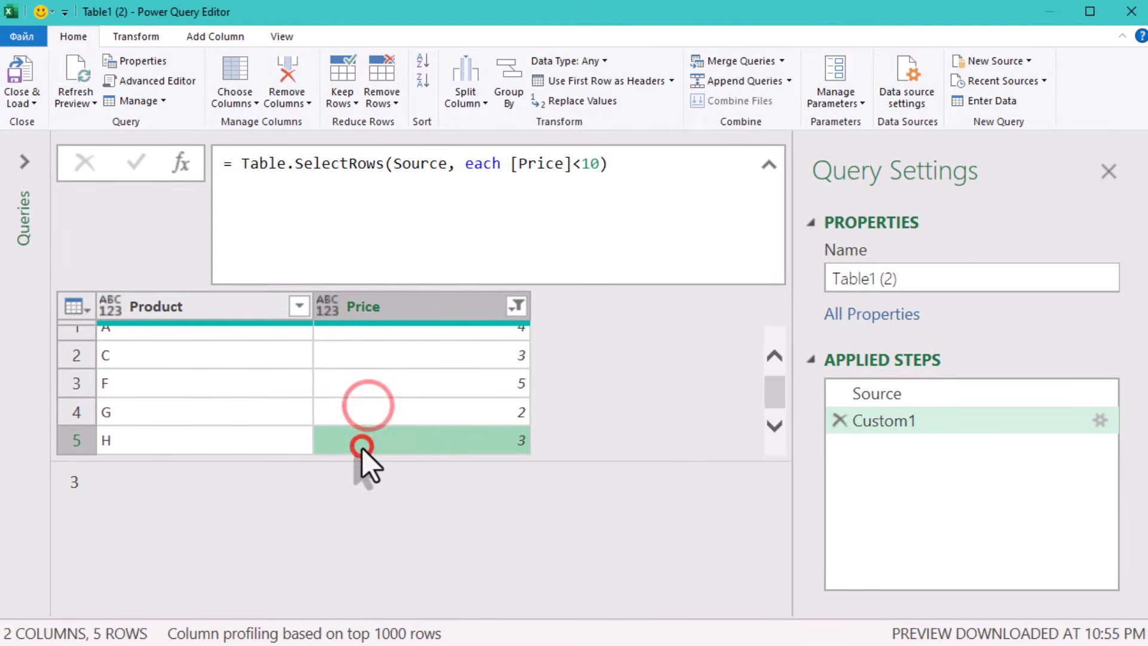
left_click(606, 410)
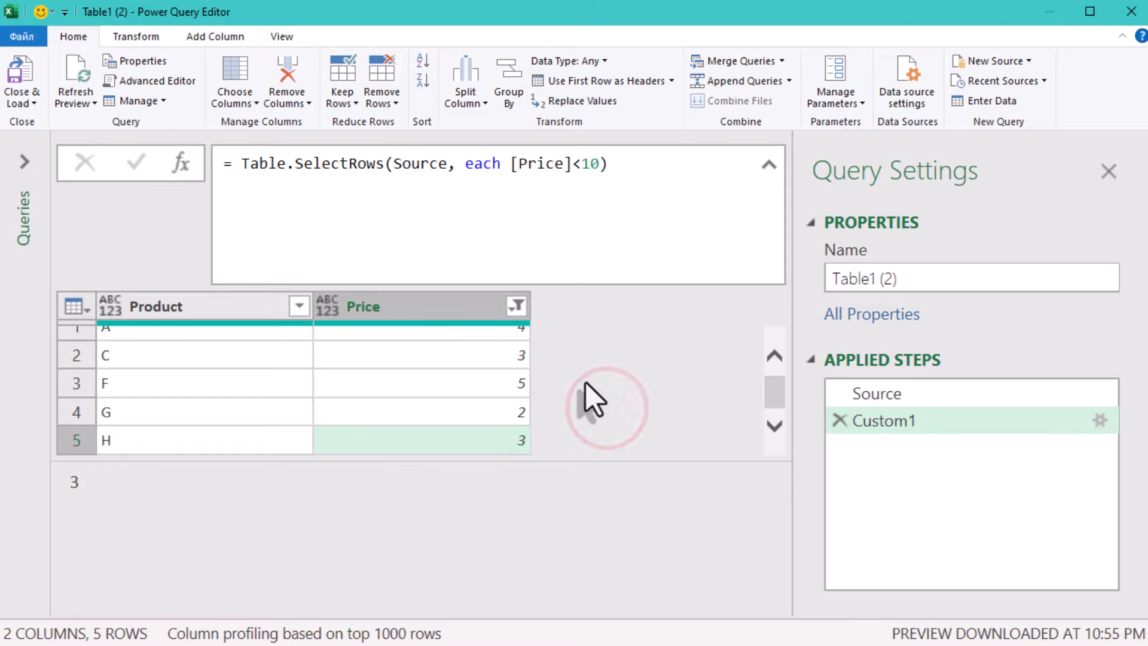
- Place Table.Group( in front of the Table.SelectRows expression so the filtered rows become its table argument
left_click(234, 164)
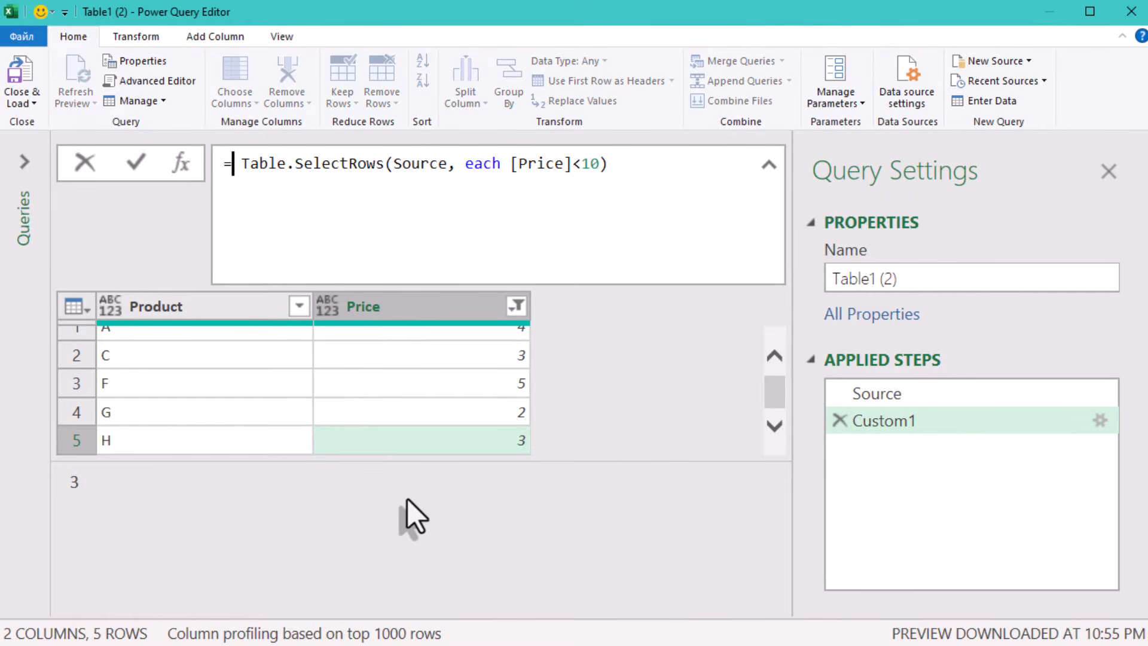
type("tabl")
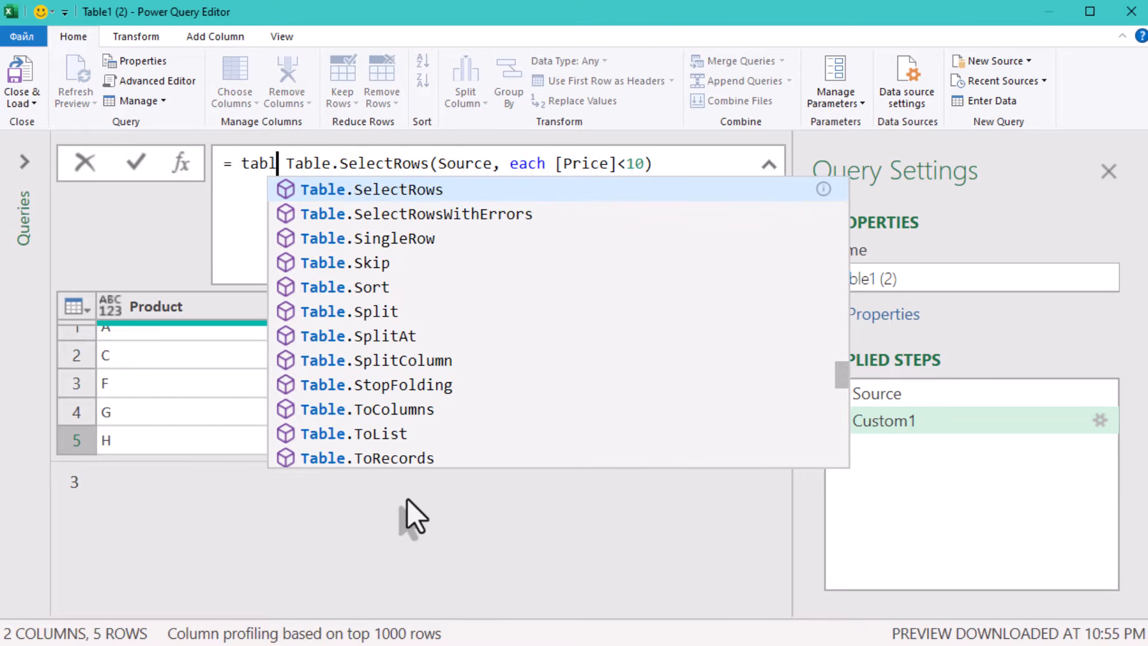
type("egr")
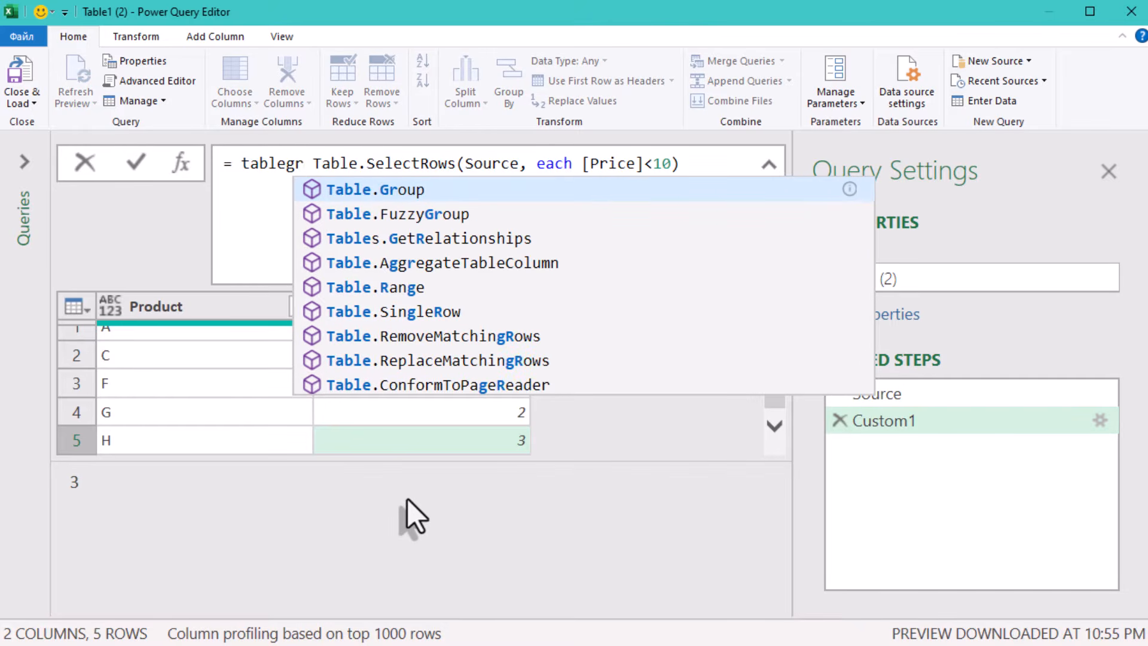
key("Tab")
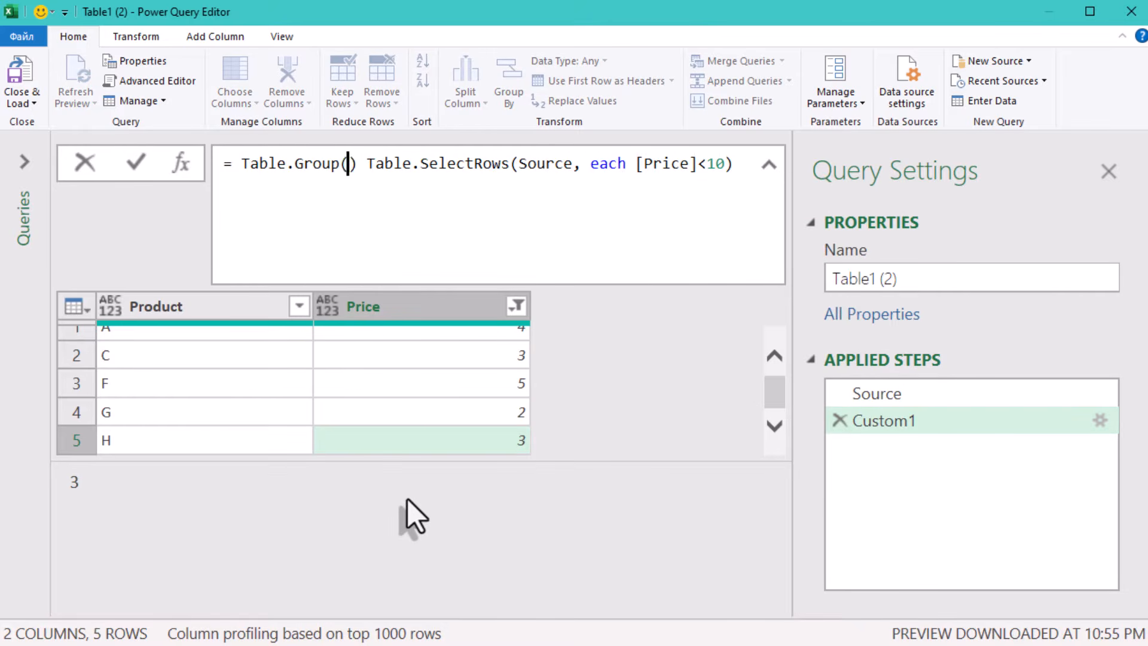
type("(")
key("Delete")
key("Delete")
key("End")
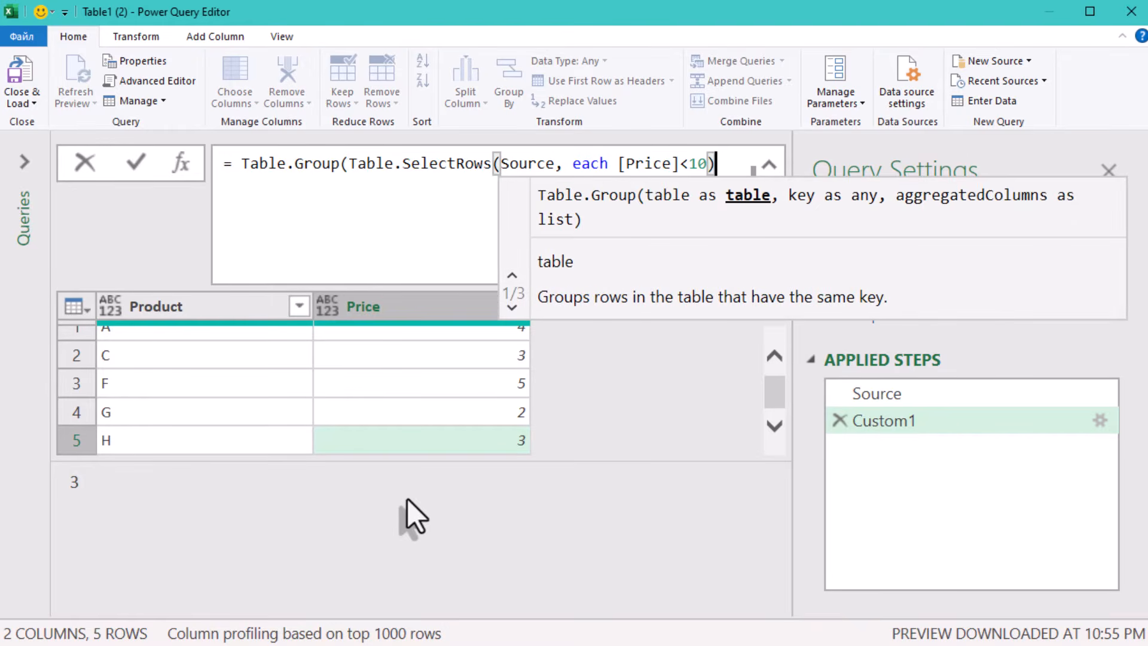
- Add an empty list {} as the Table.Group key argument on a new line of the formula
type(",")
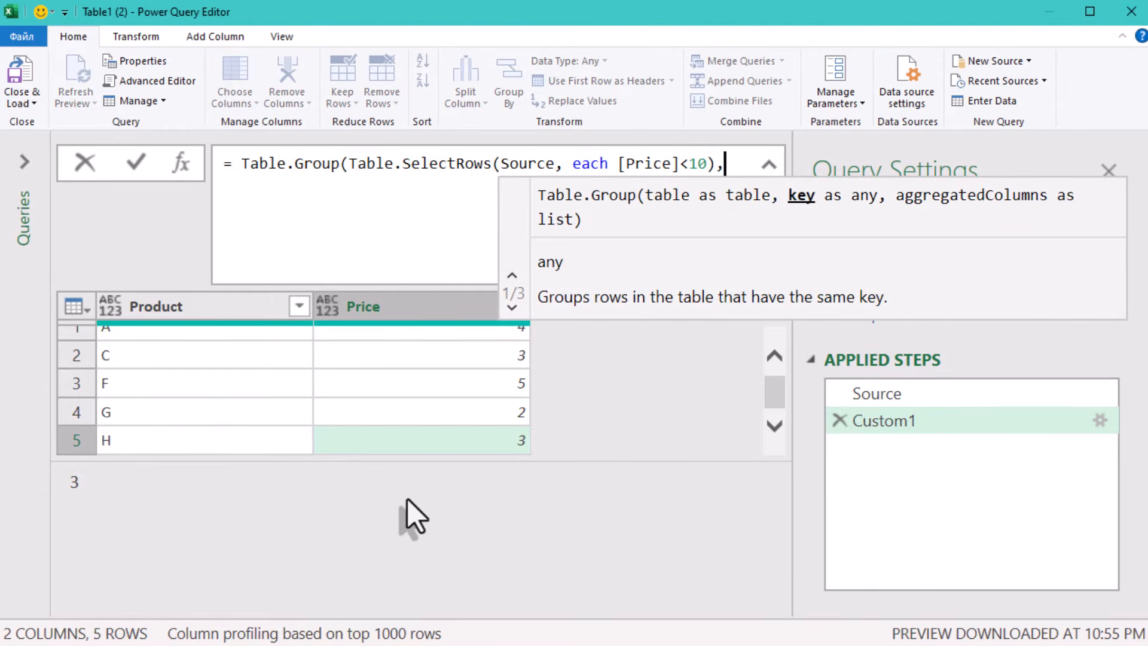
key("shift+Return")
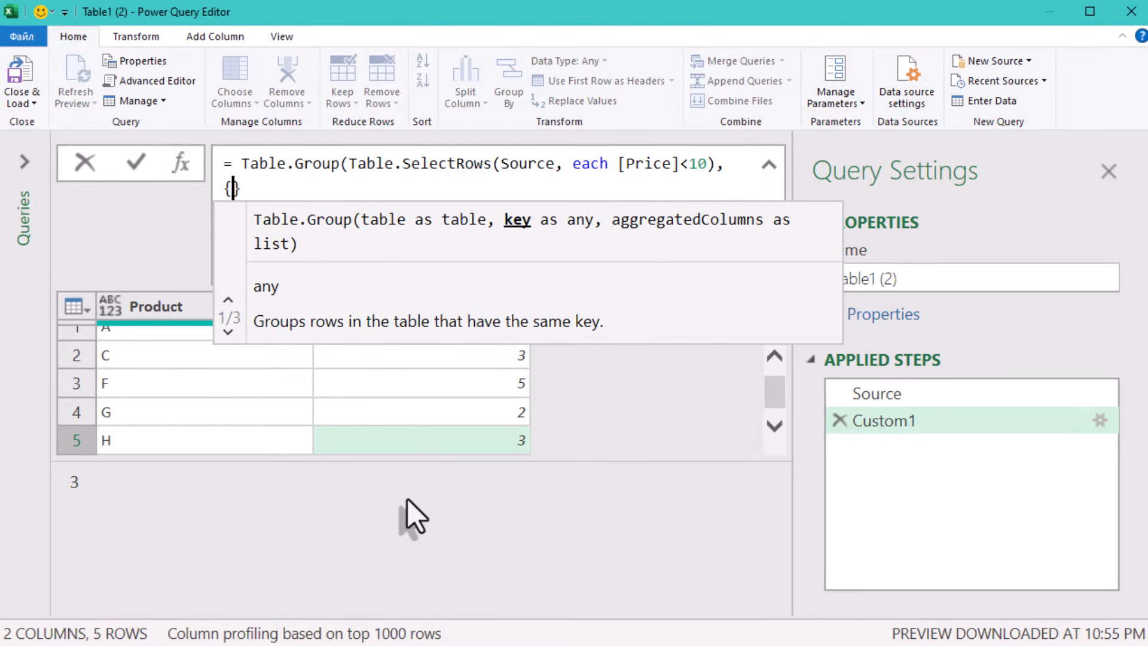
type("{")
key("Right")
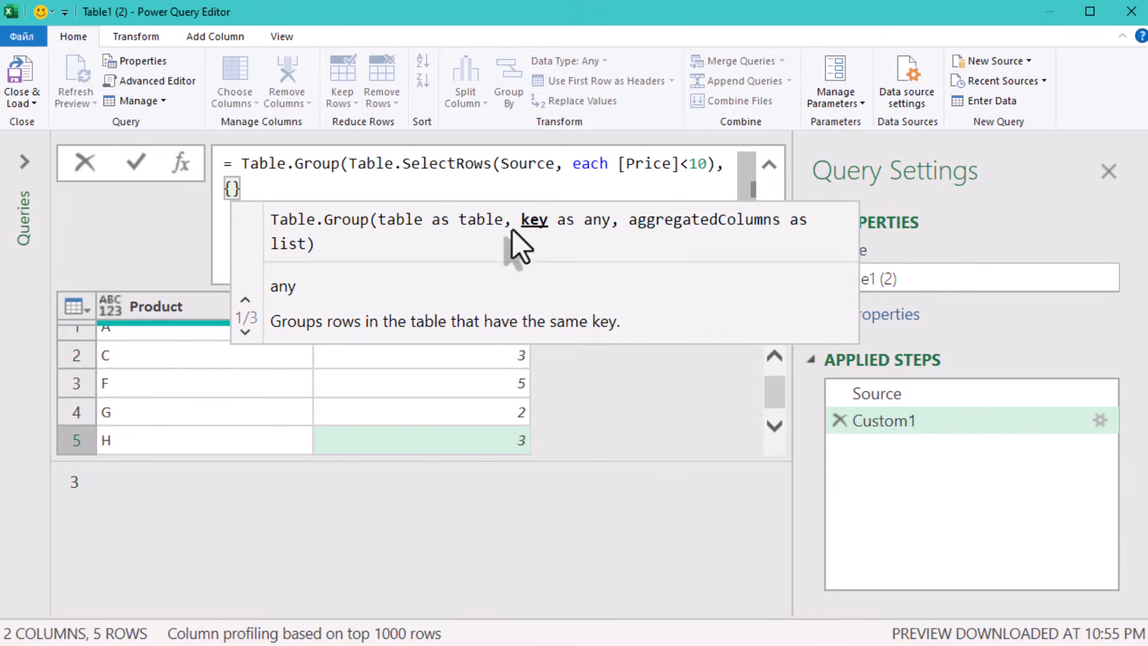
- Start the aggregatedColumns list of Table.Group with {"Product", each "Other"} as its first column definition
type(",")
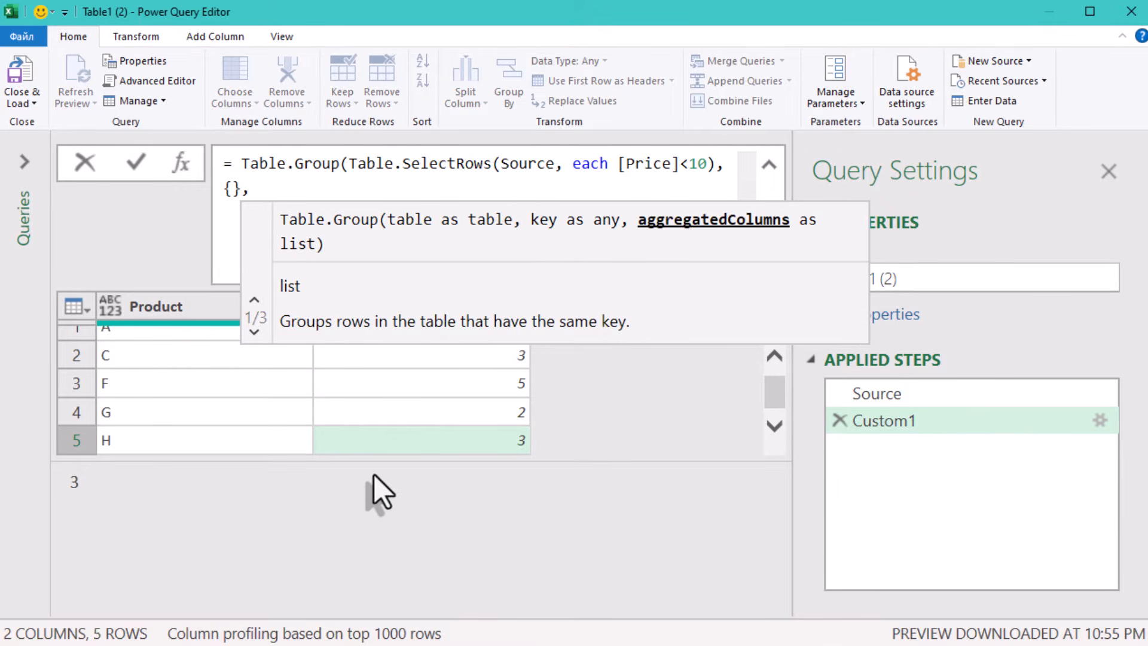
type(" {{")
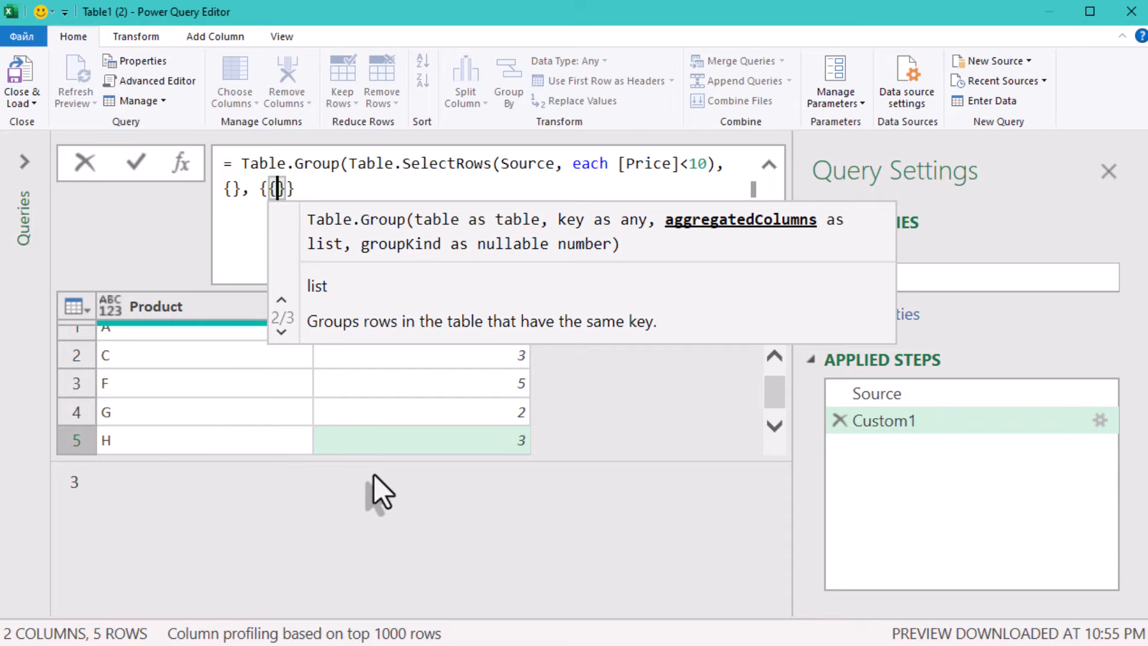
type("\"")
type("Pr")
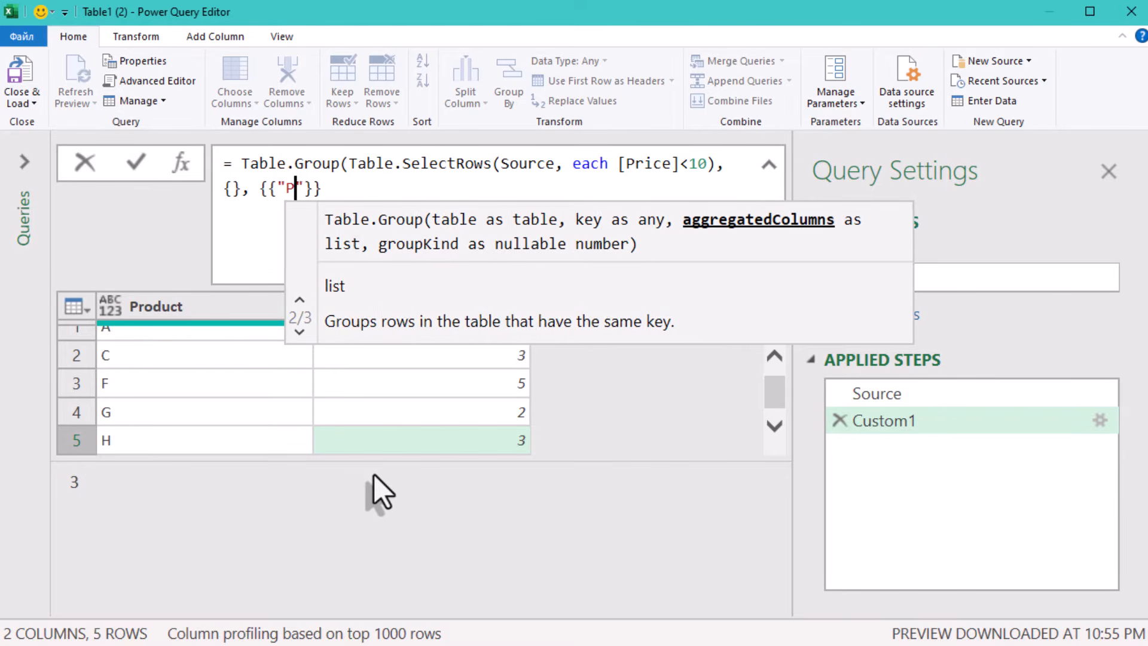
type("oduct")
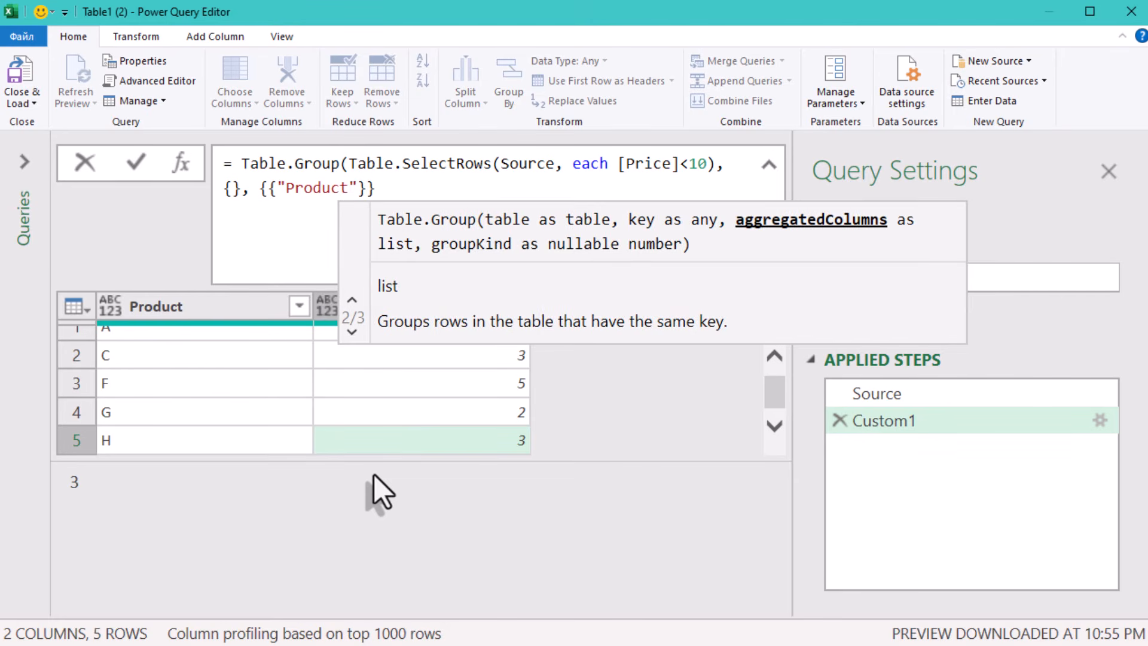
type("\", each ")
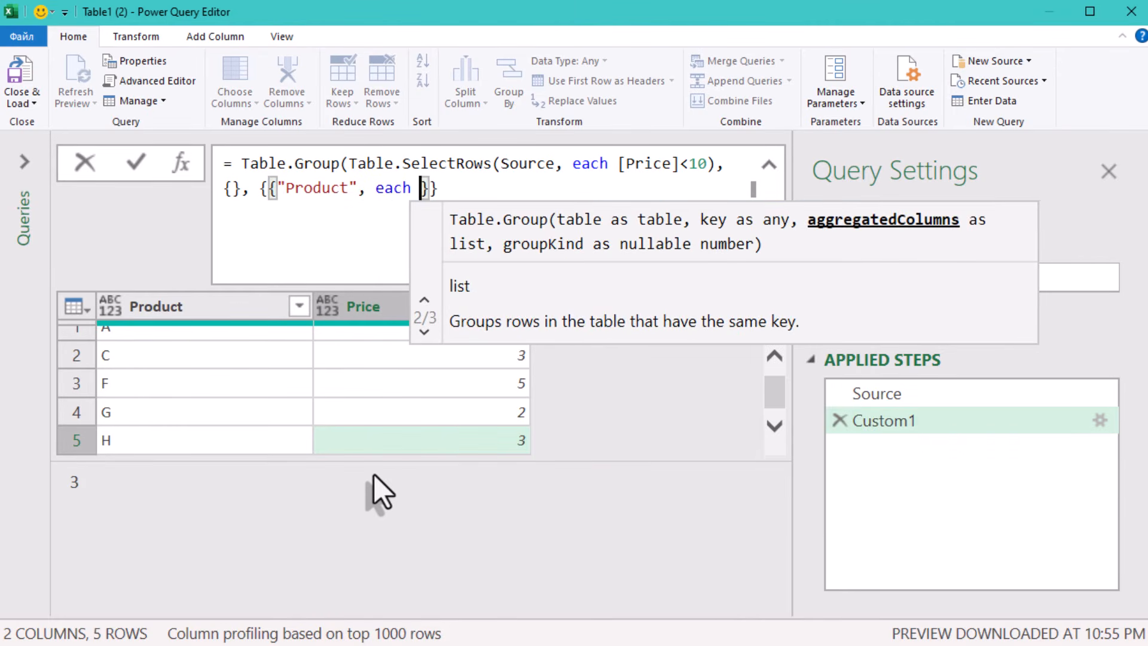
type("\"")
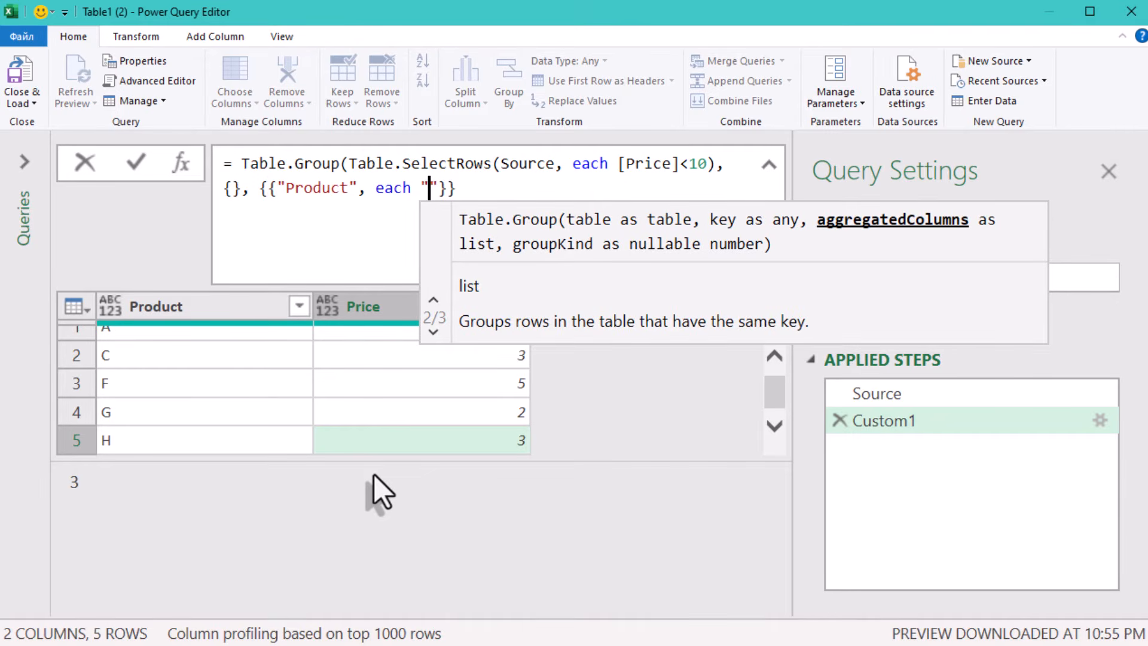
type("Other")
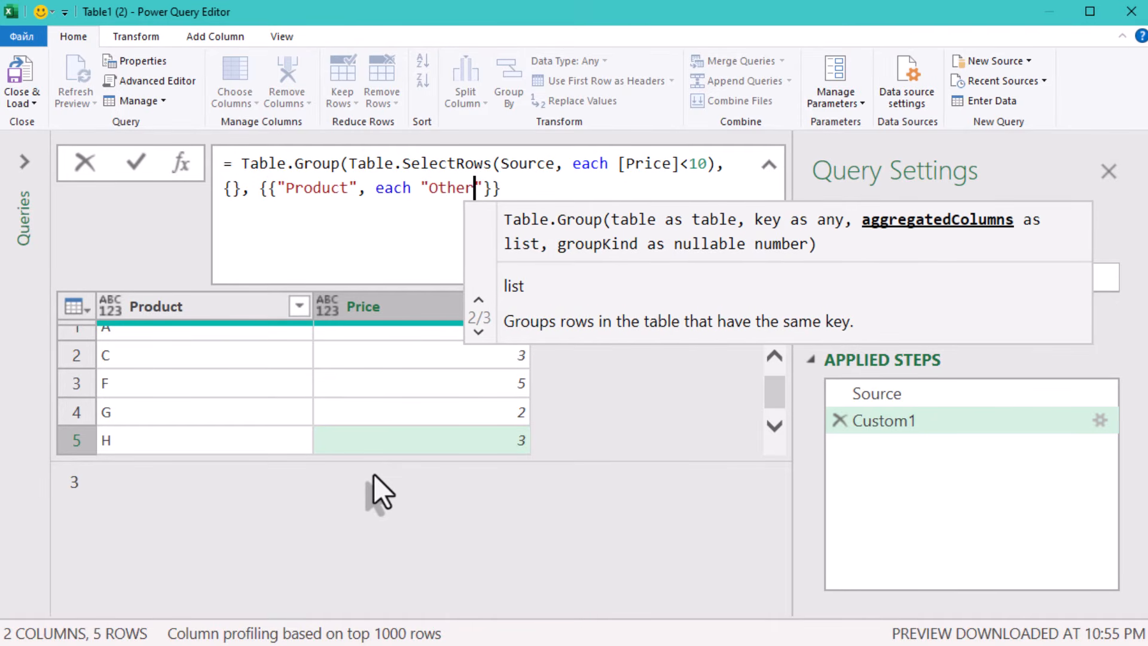
type("\"},")
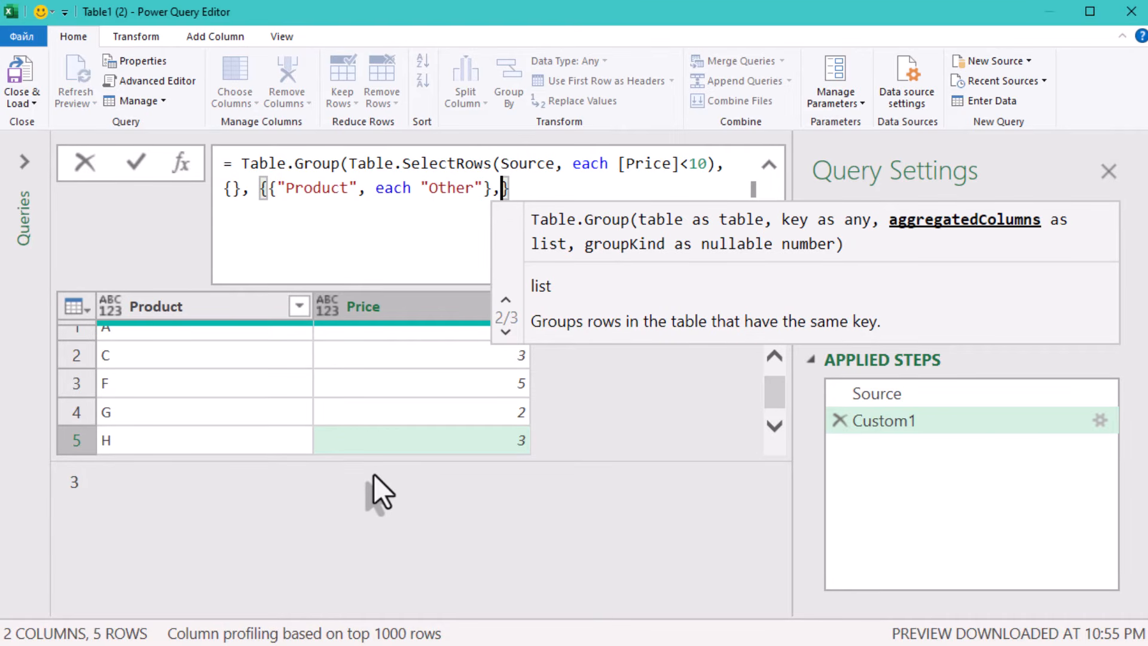
- Add a second aggregated column named "Price" that is calculated with each List.Sum
type("{")
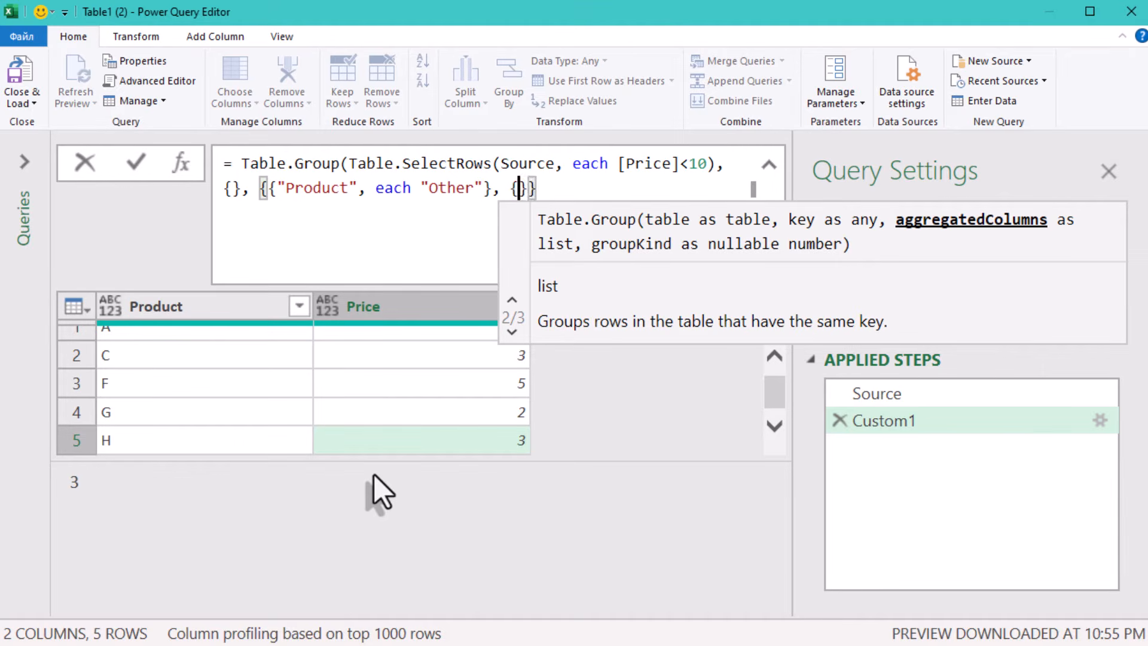
type("\"")
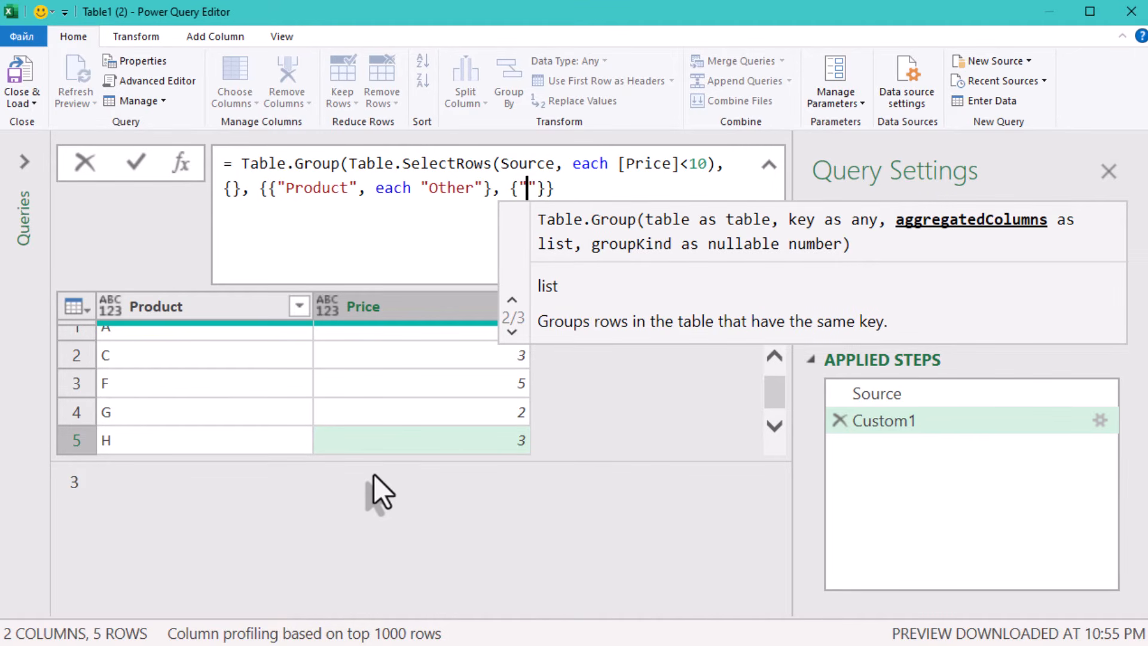
type("Price\",")
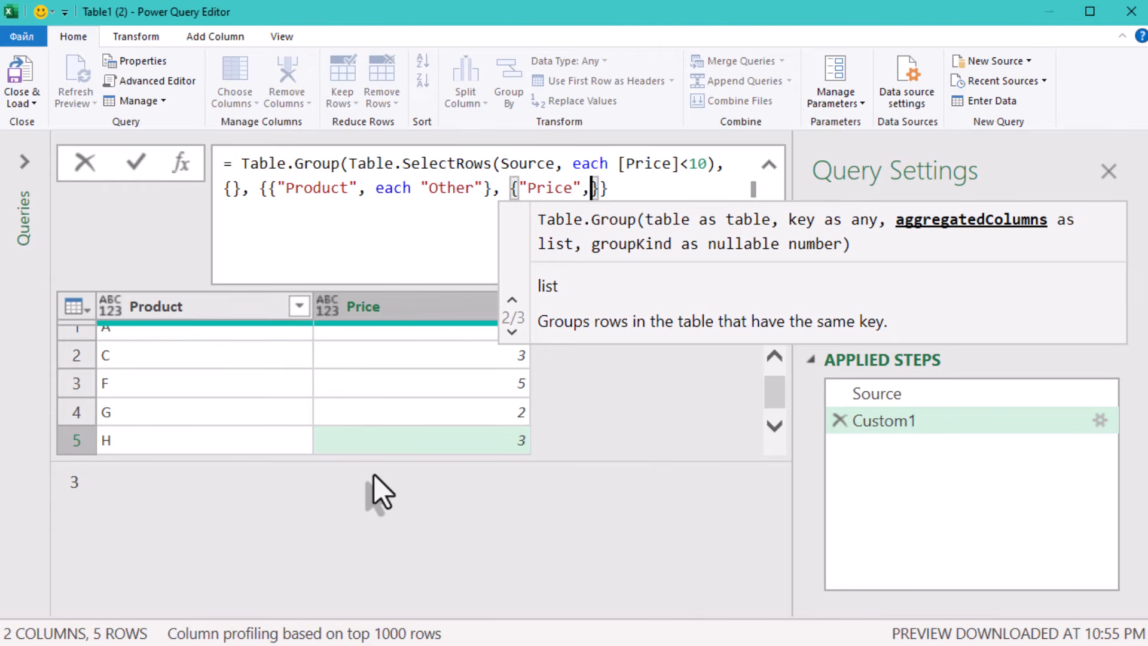
type(" eac")
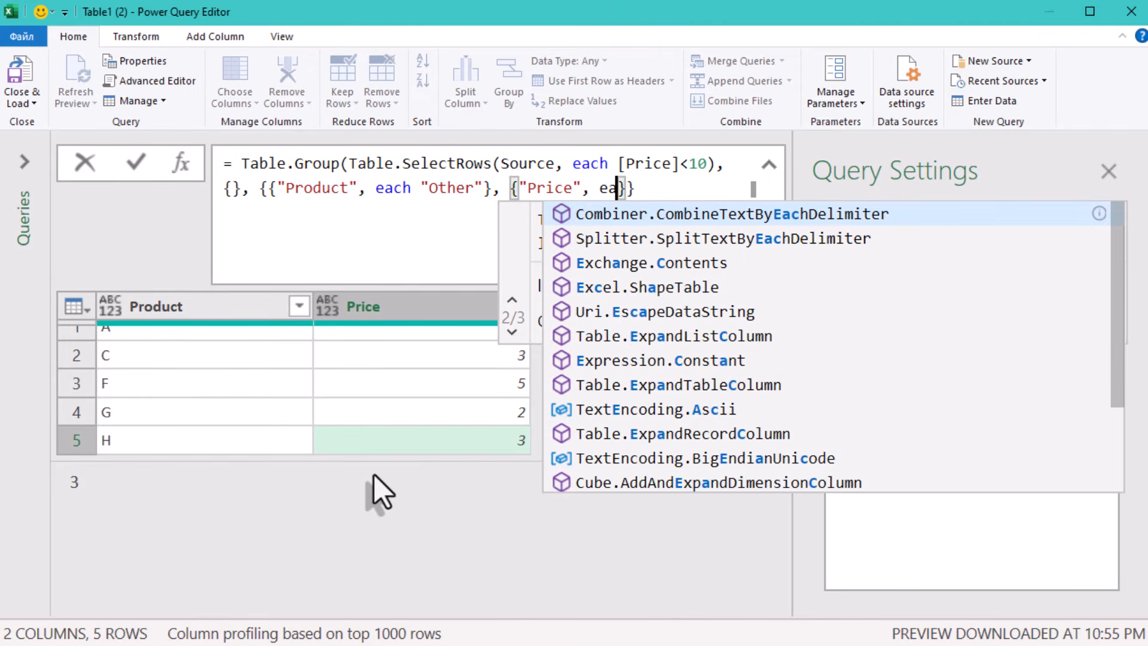
type("h ")
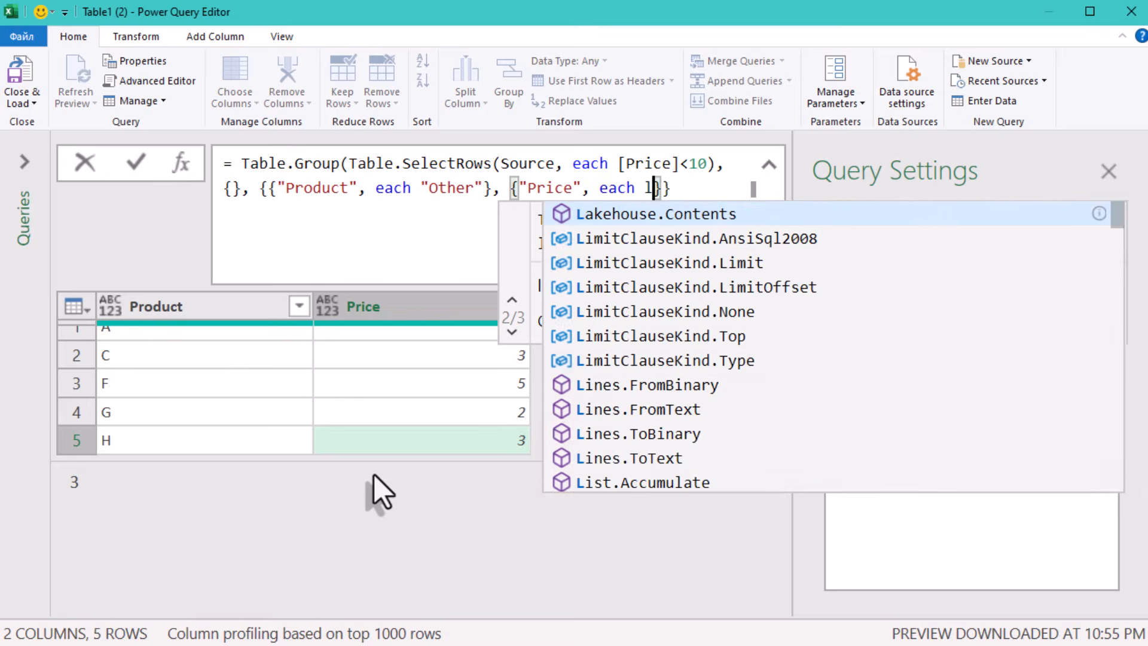
type("List.S")
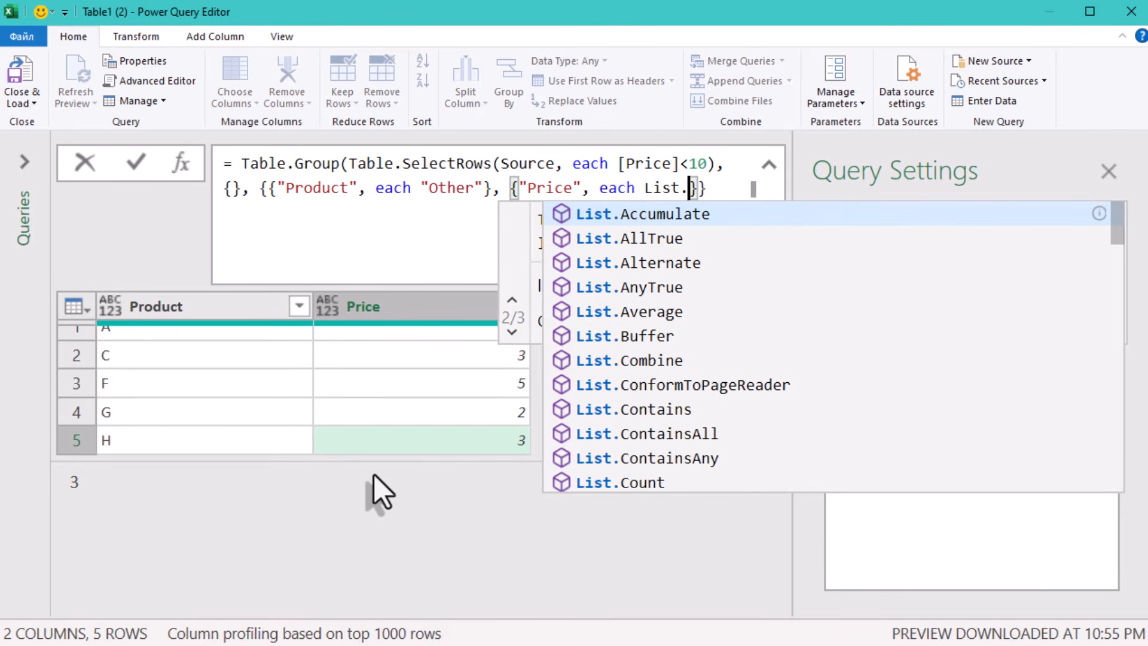
type("um")
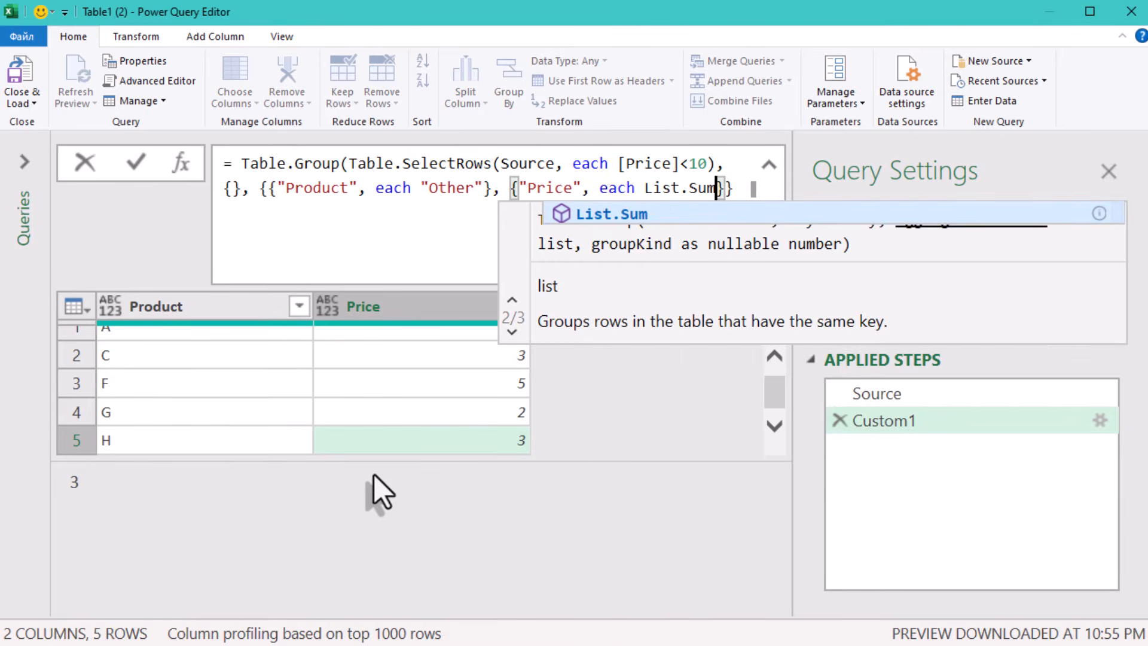
- Give List.Sum the bracketed column reference [Price] as its argument
type("(Pri")
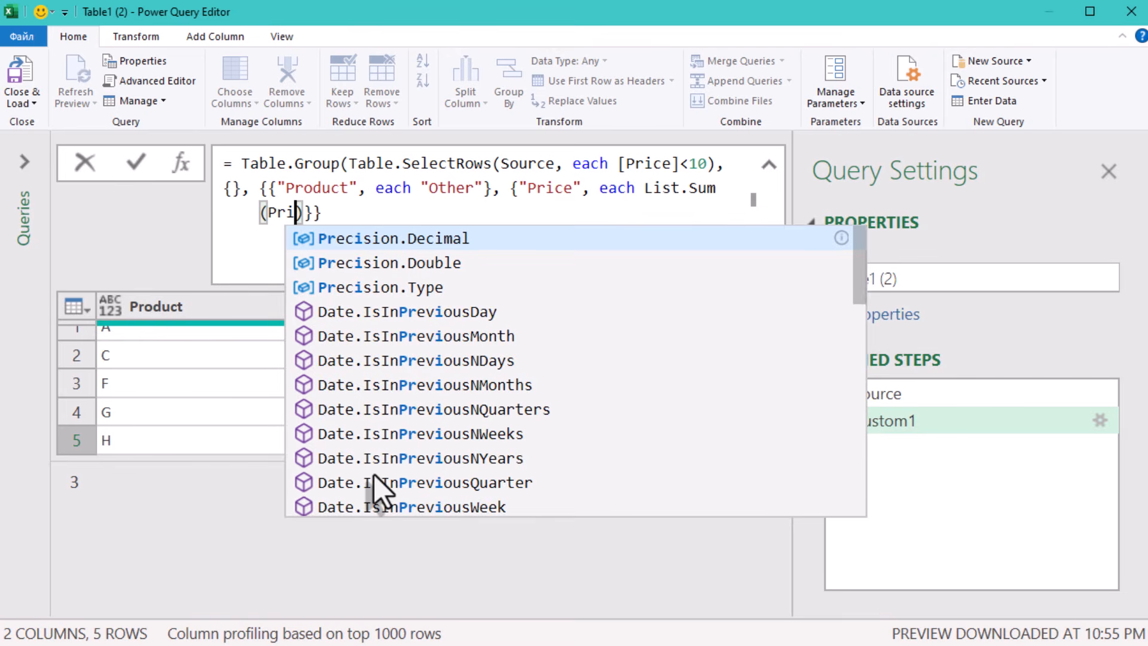
type("ce]")
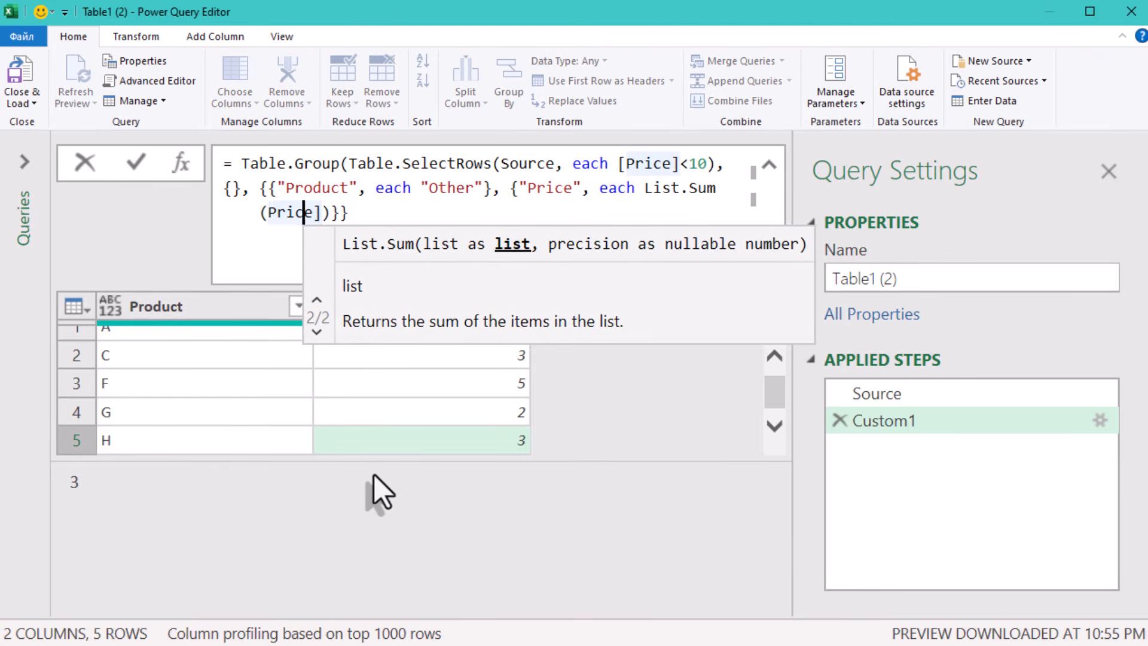
key("Left")
key("Left")
key("Left")
key("Left")
key("Left")
type("[")
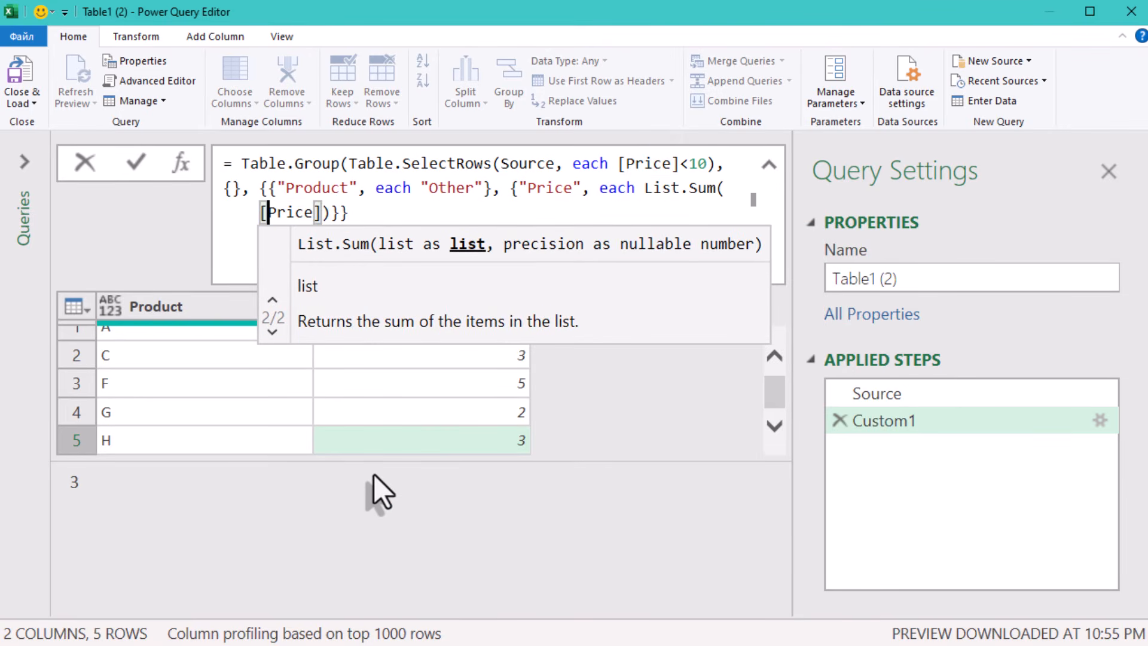
- Close the Table.Group call, apply the formula and check the grouped row's Product and Price cells
key("End")
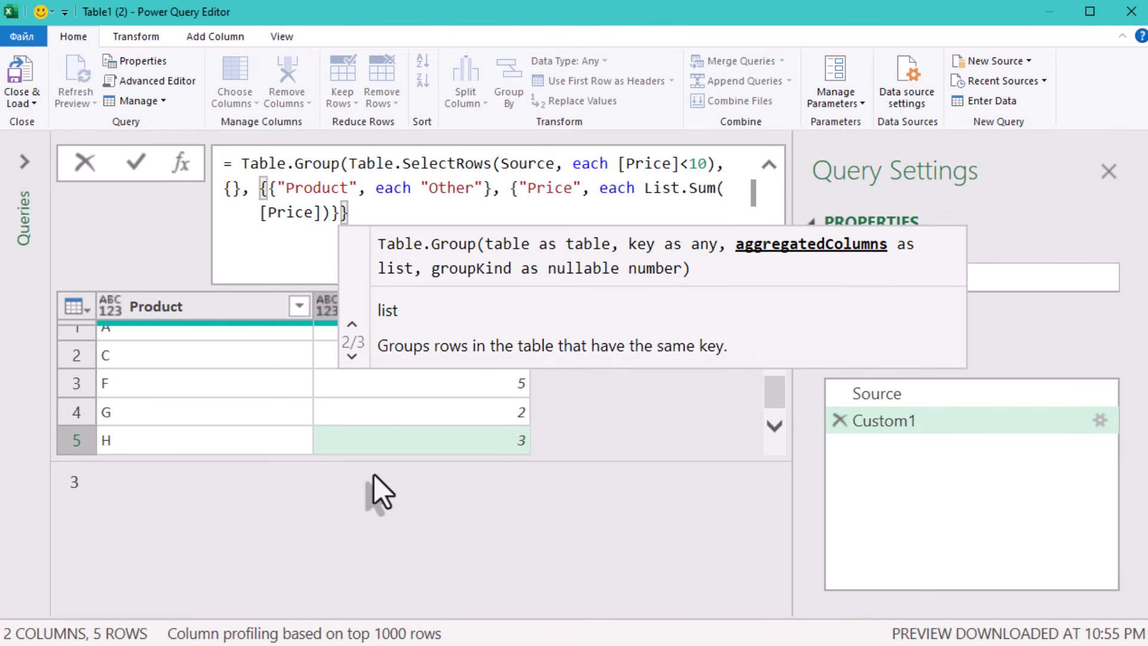
type(")")
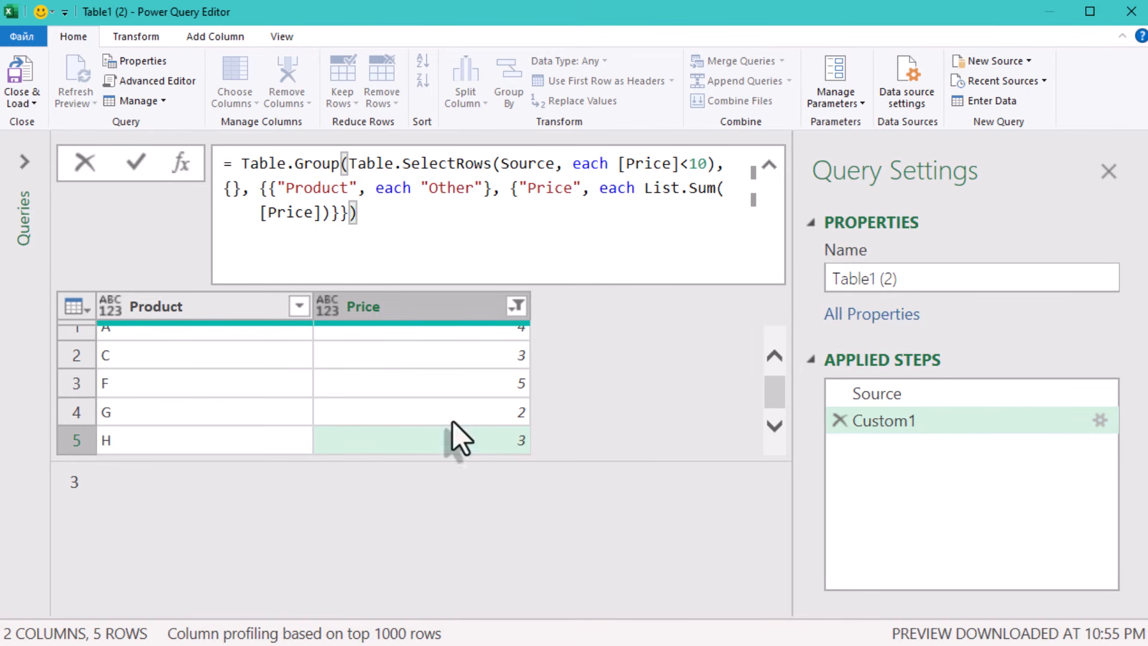
left_click(500, 529)
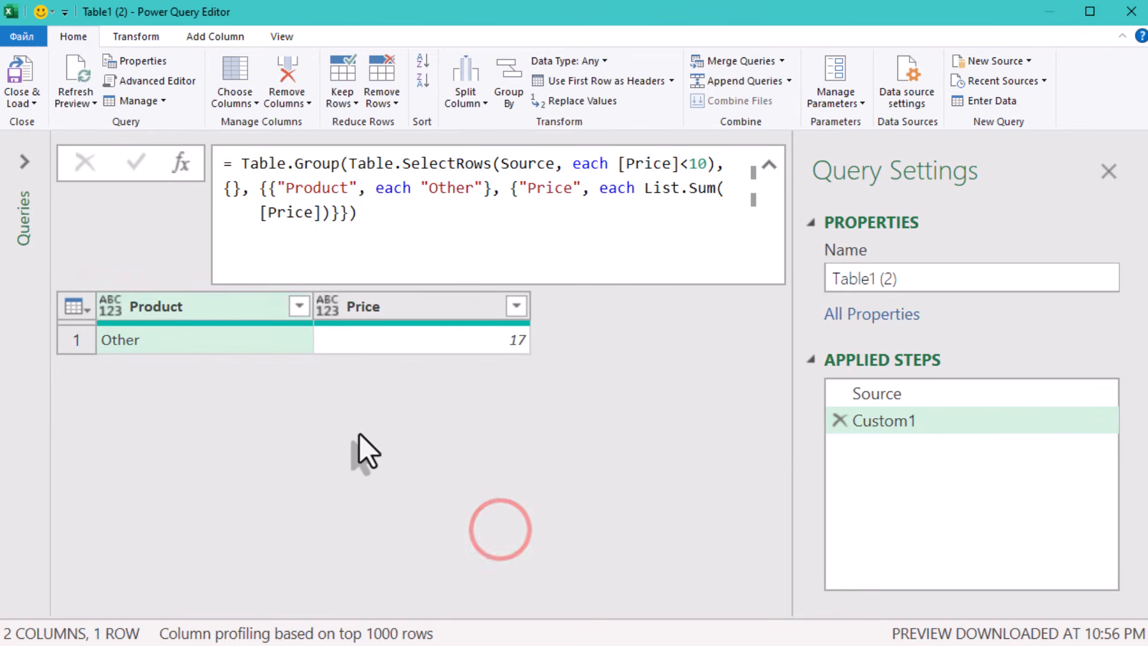
left_click(239, 345)
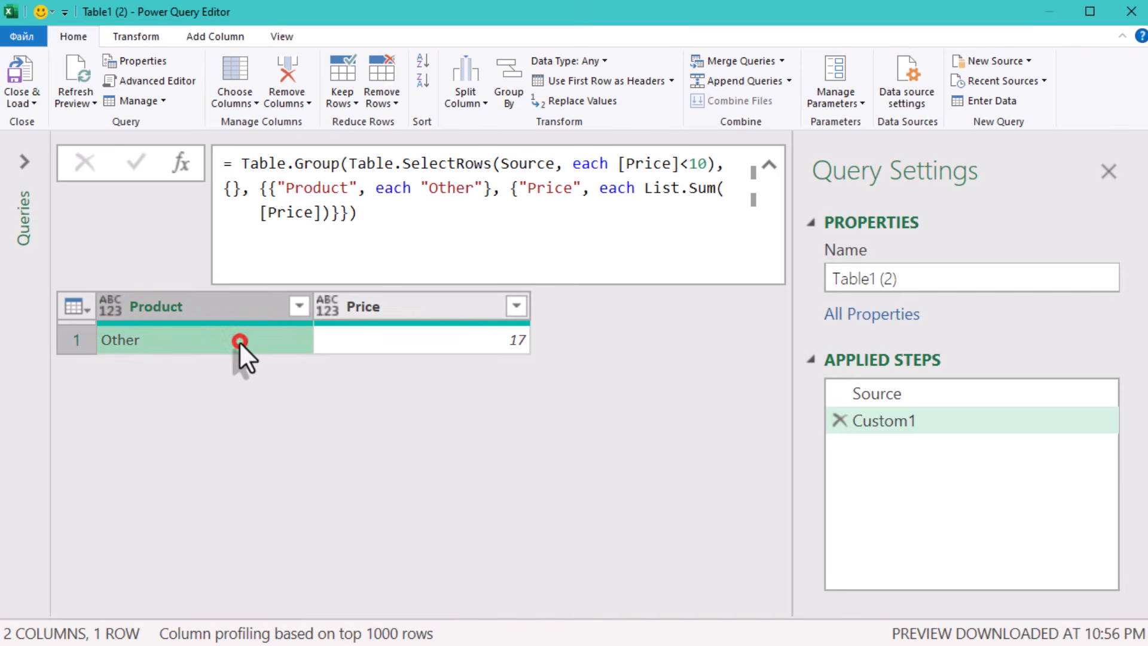
left_click(351, 343)
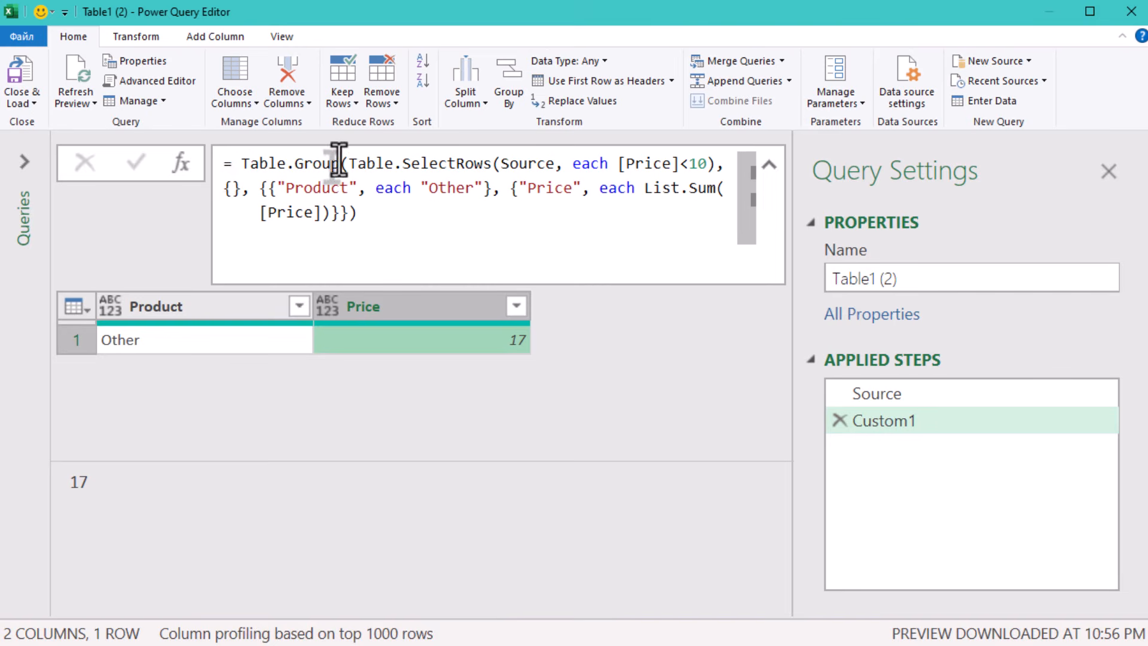
- Copy the Table.SelectRows(Source, each [Price]<10) expression in front of Table.Group and join the two with &
left_click_drag(347, 163, 715, 169)
key("ctrl+c")
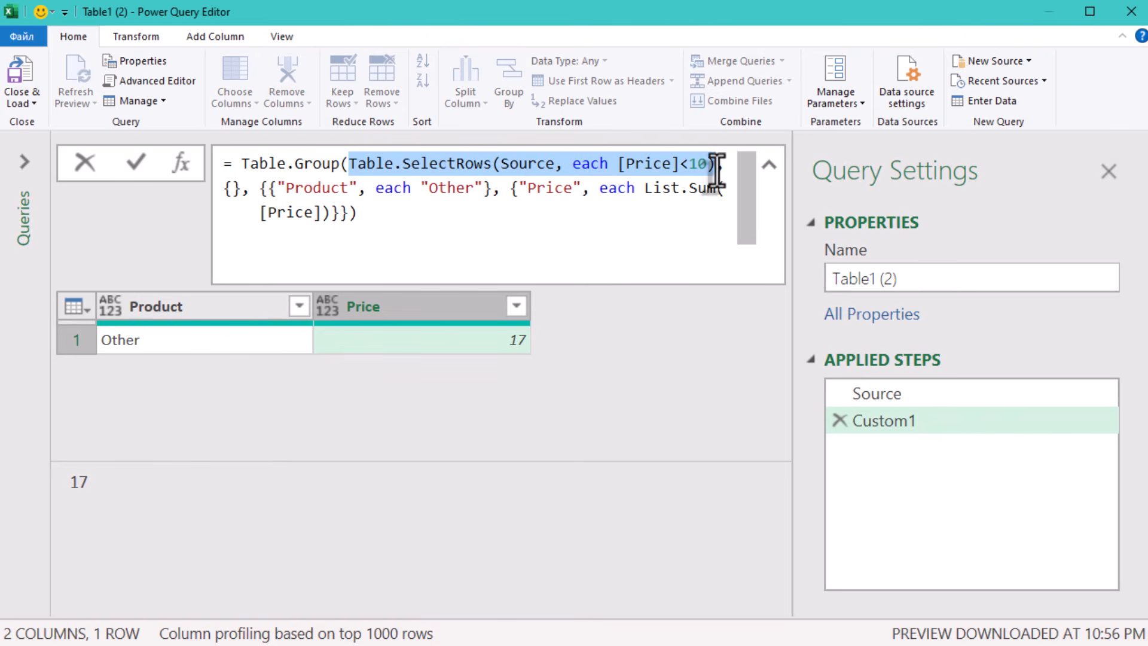
left_click(239, 164)
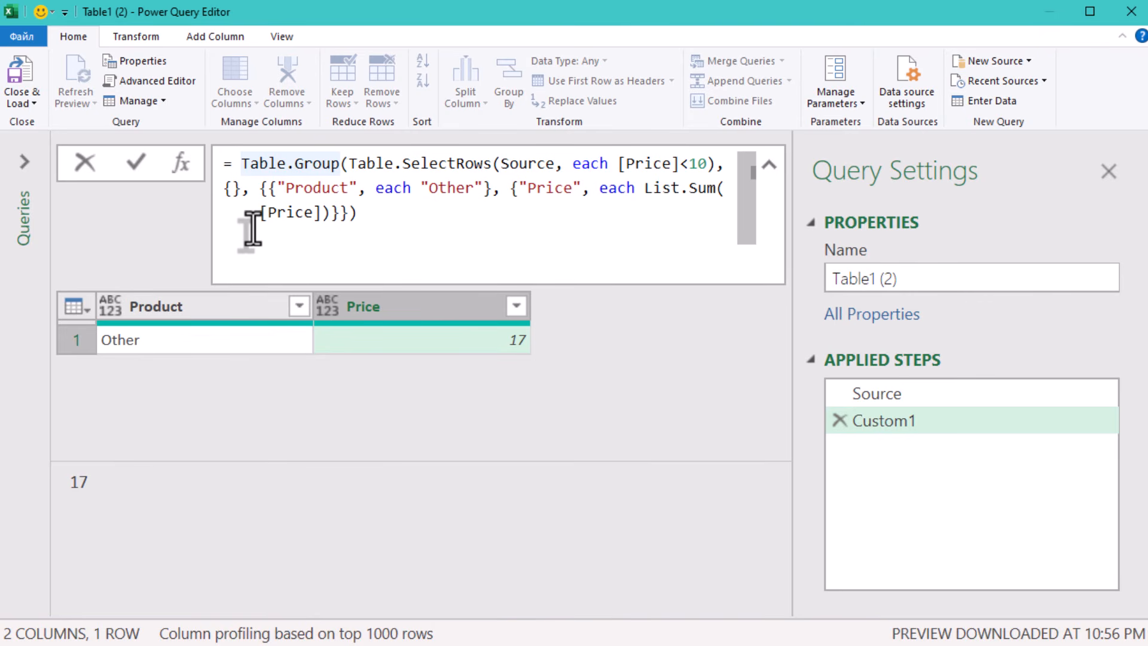
key("ctrl+v")
type("&")
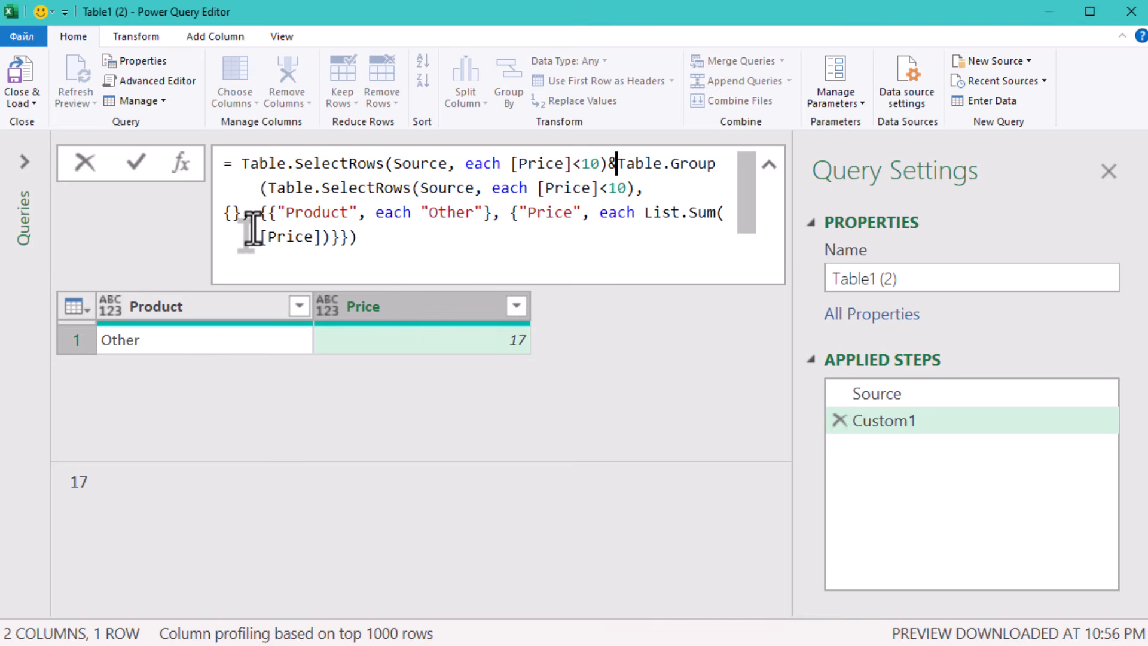
- Change the condition in the first Table.SelectRows to [Price]>=10 and apply the combined formula
key("Left")
key("Left")
key("Left")
key("Left")
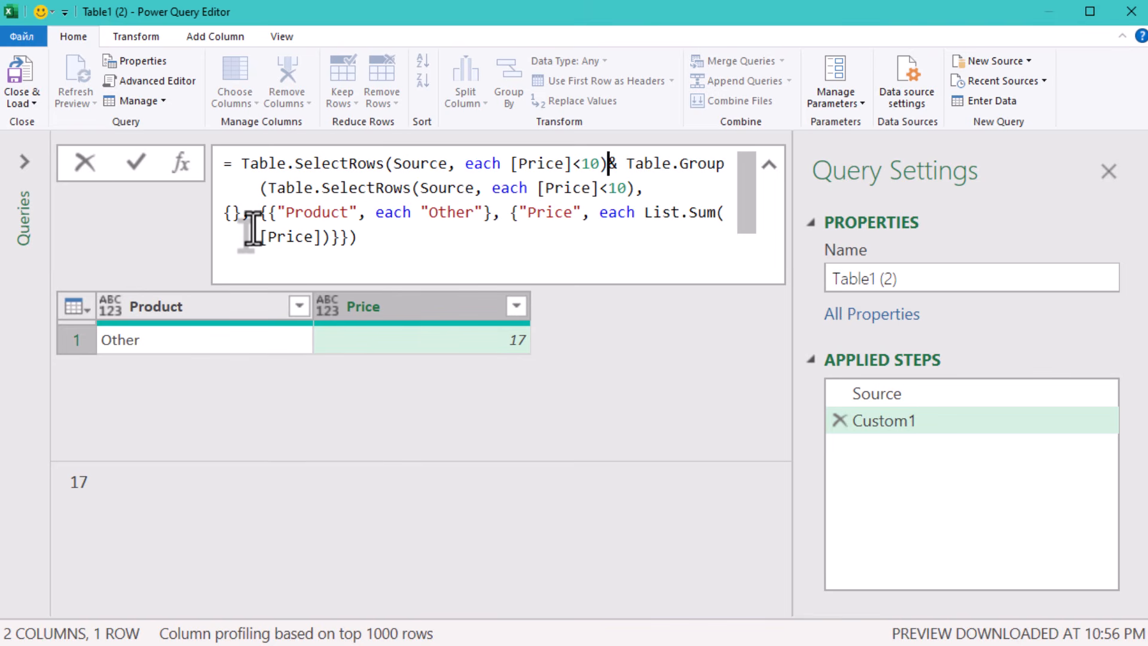
key("Left")
key("Delete")
type(">=")
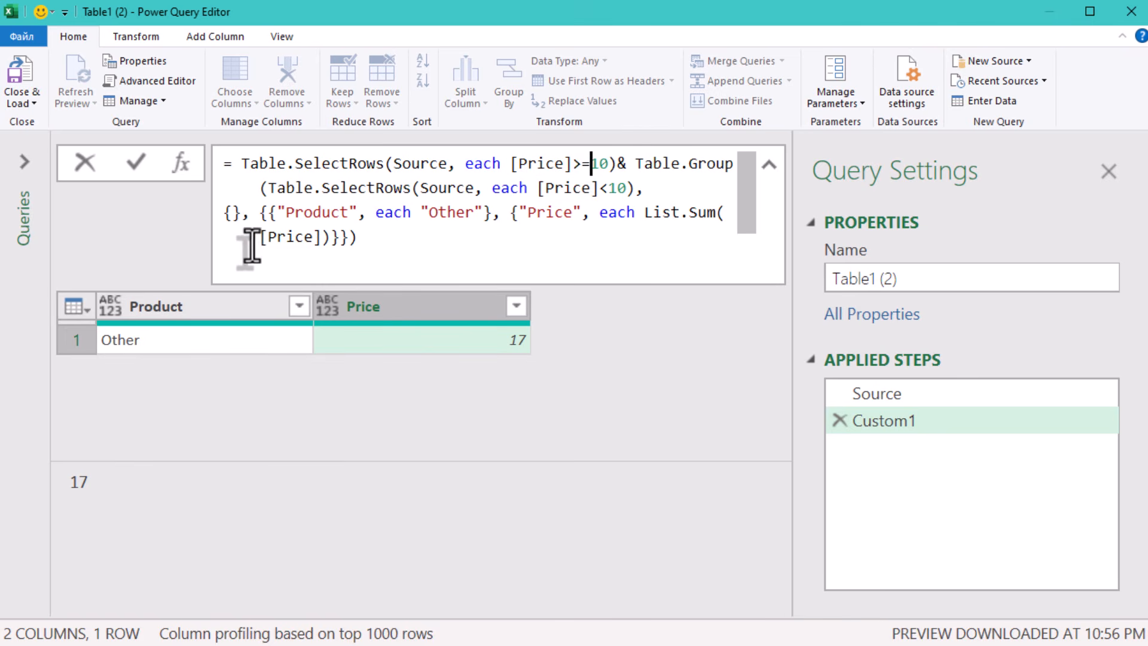
left_click(437, 418)
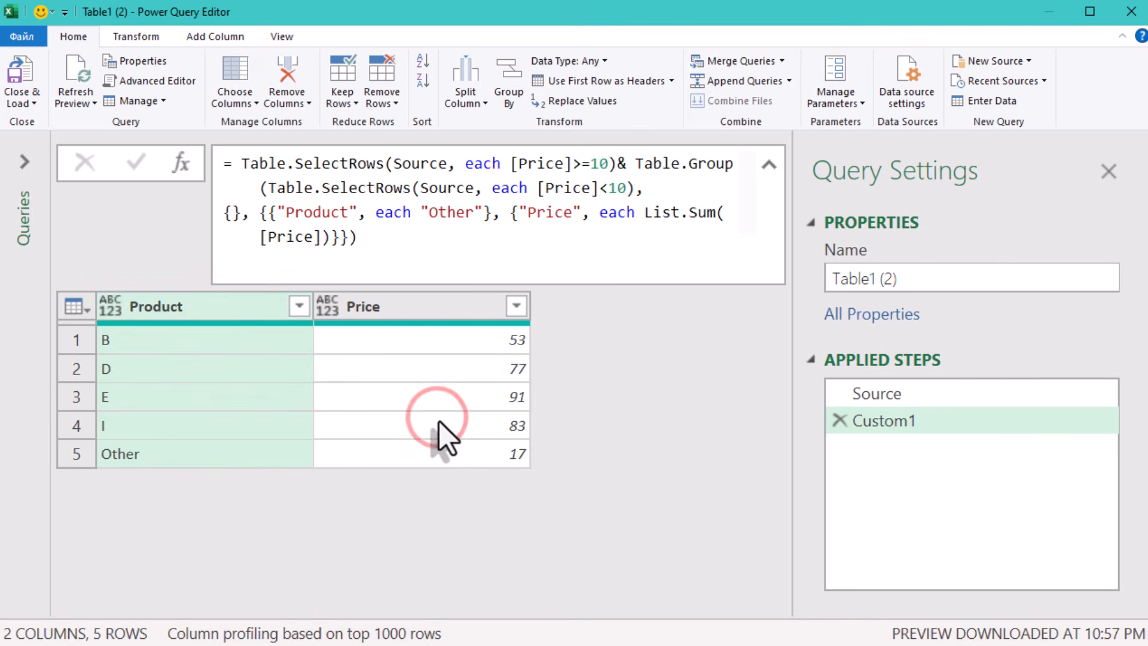